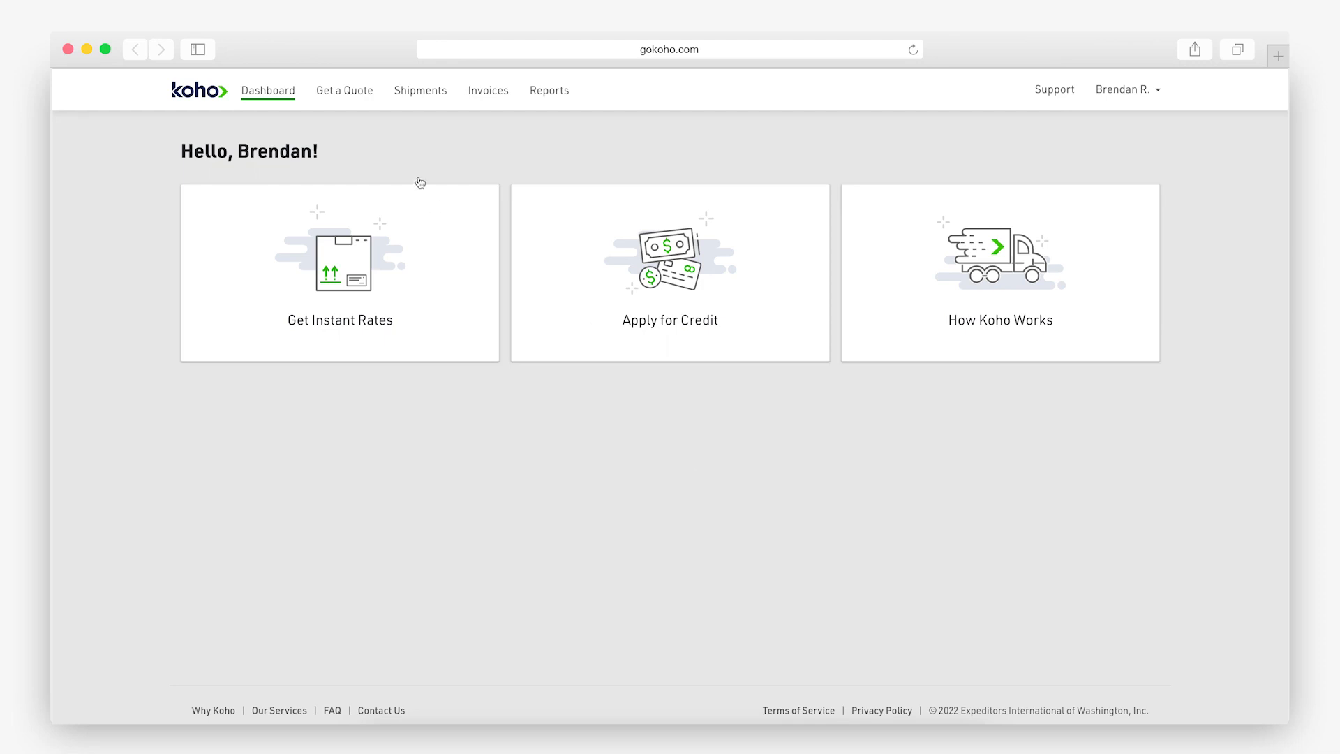
Start a new freight quote from Get a Quote in the top navigation.
{"action": "left_click", "coordinate": [359, 95]}
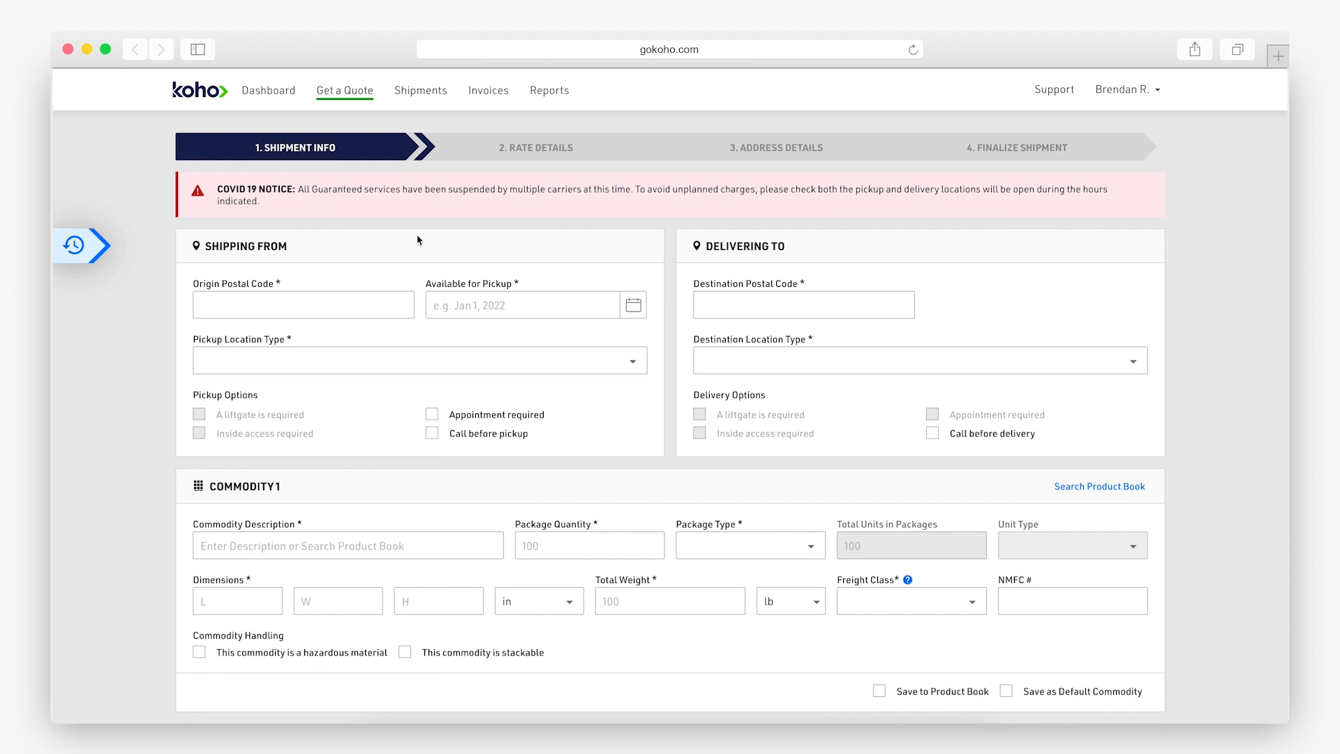
Set both pickup and destination location types to Business w/ Dock or Forklift.
{"action": "left_click", "coordinate": [422, 364]}
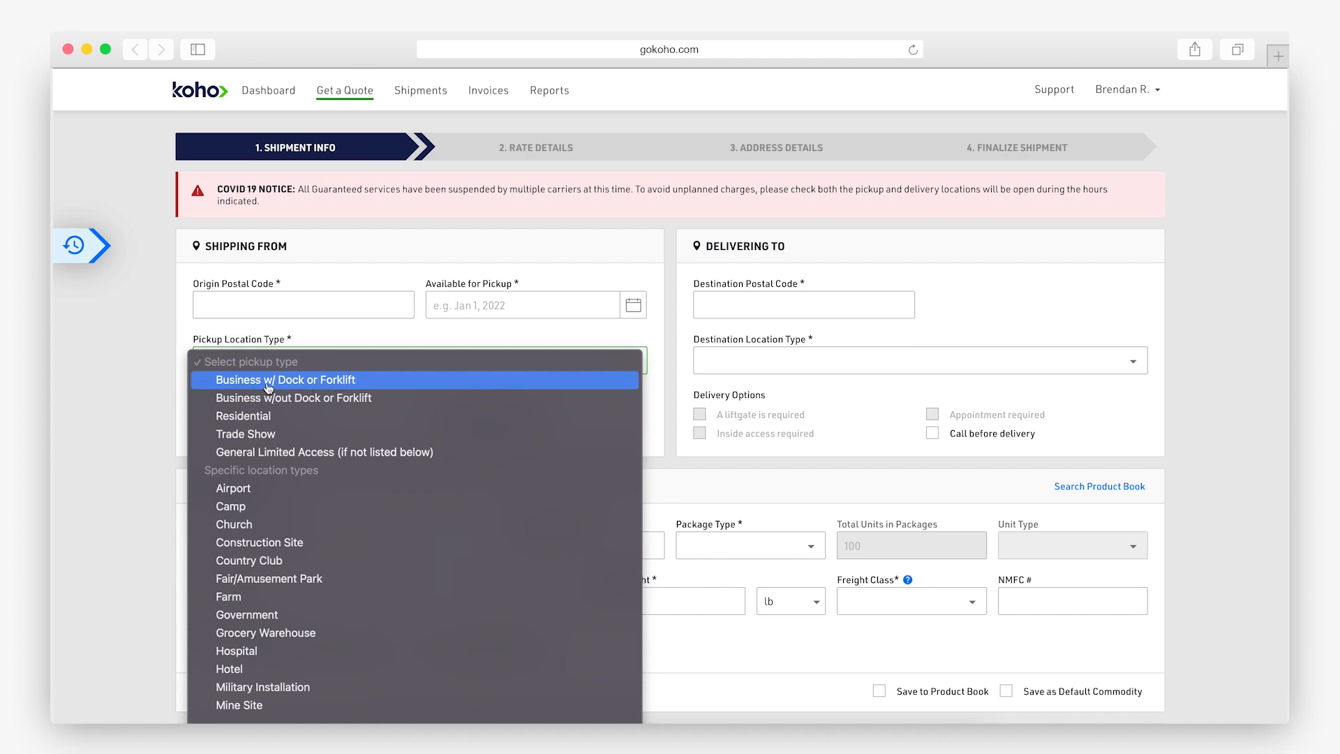
{"action": "left_click", "coordinate": [332, 386]}
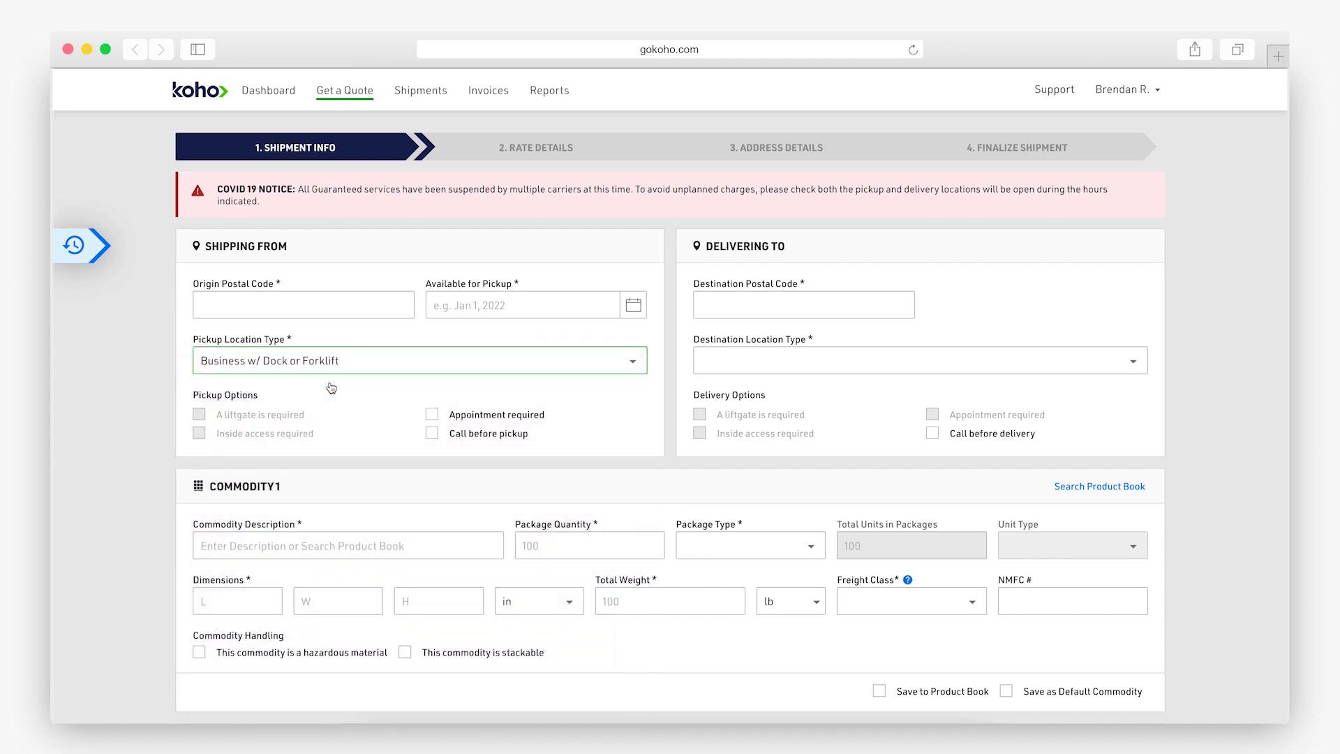
{"action": "left_click", "coordinate": [780, 360]}
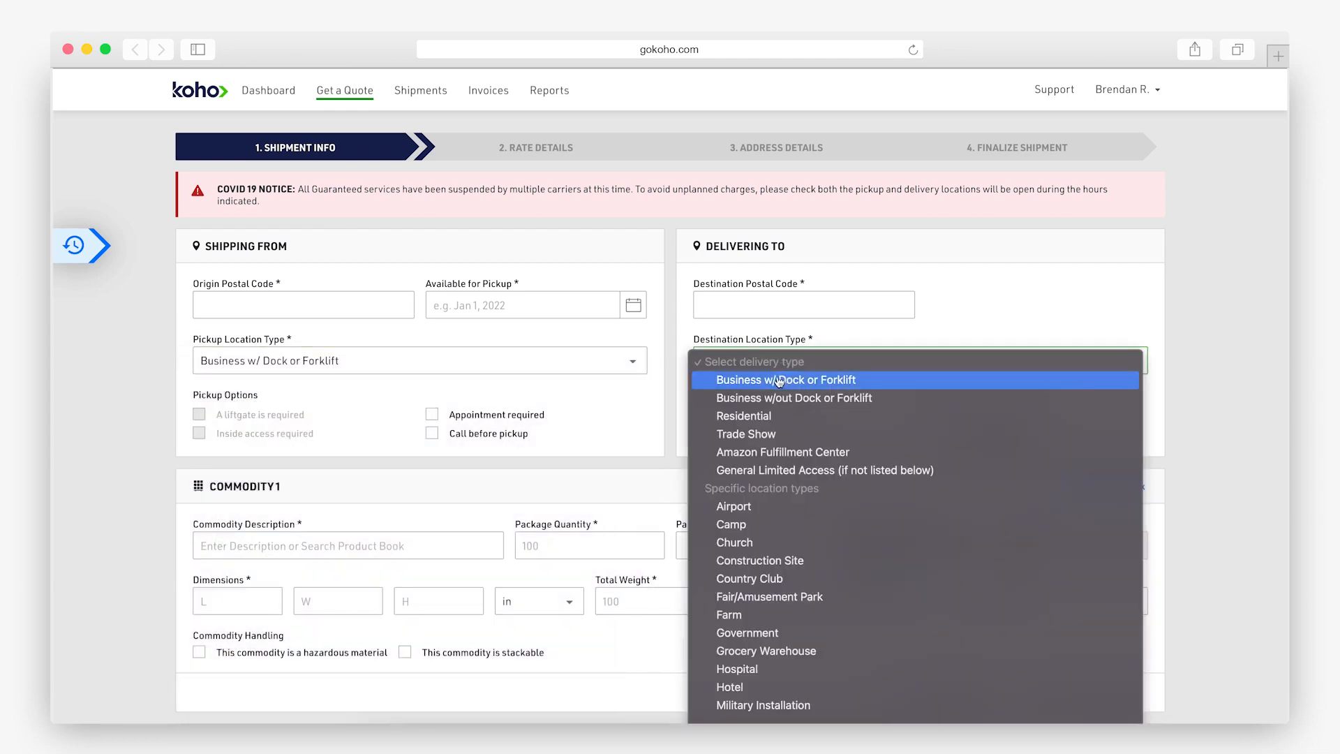
{"action": "left_click", "coordinate": [780, 380]}
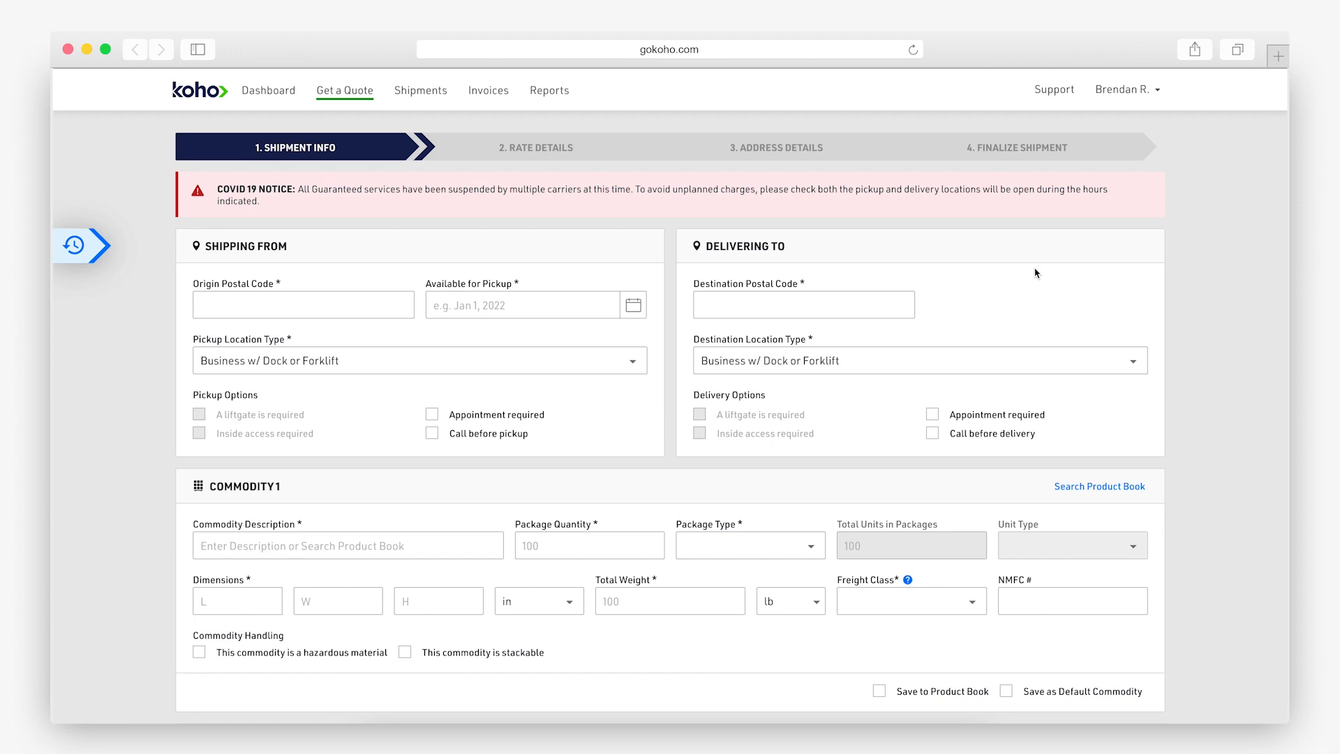
Try Residential for the pickup location type, then switch it back to Business w/ Dock or Forklift.
{"action": "left_click", "coordinate": [338, 354]}
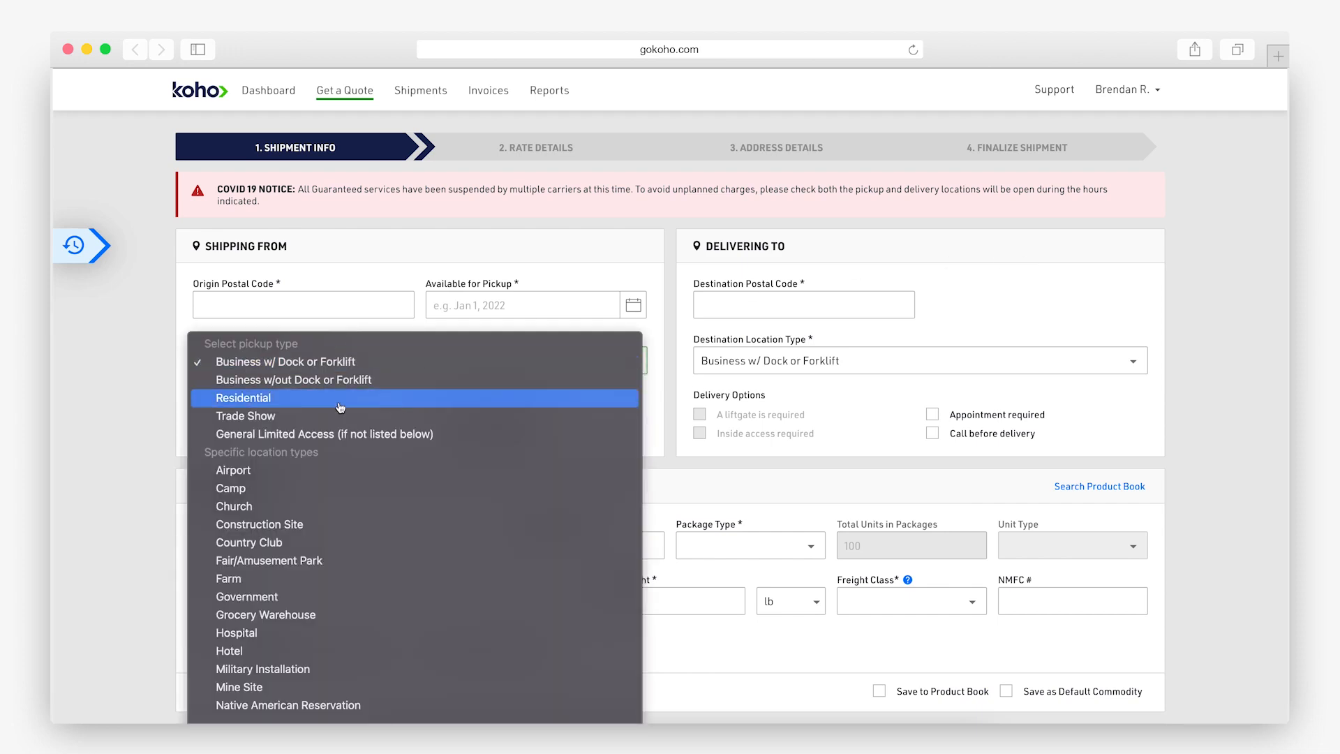
{"action": "left_click", "coordinate": [271, 399]}
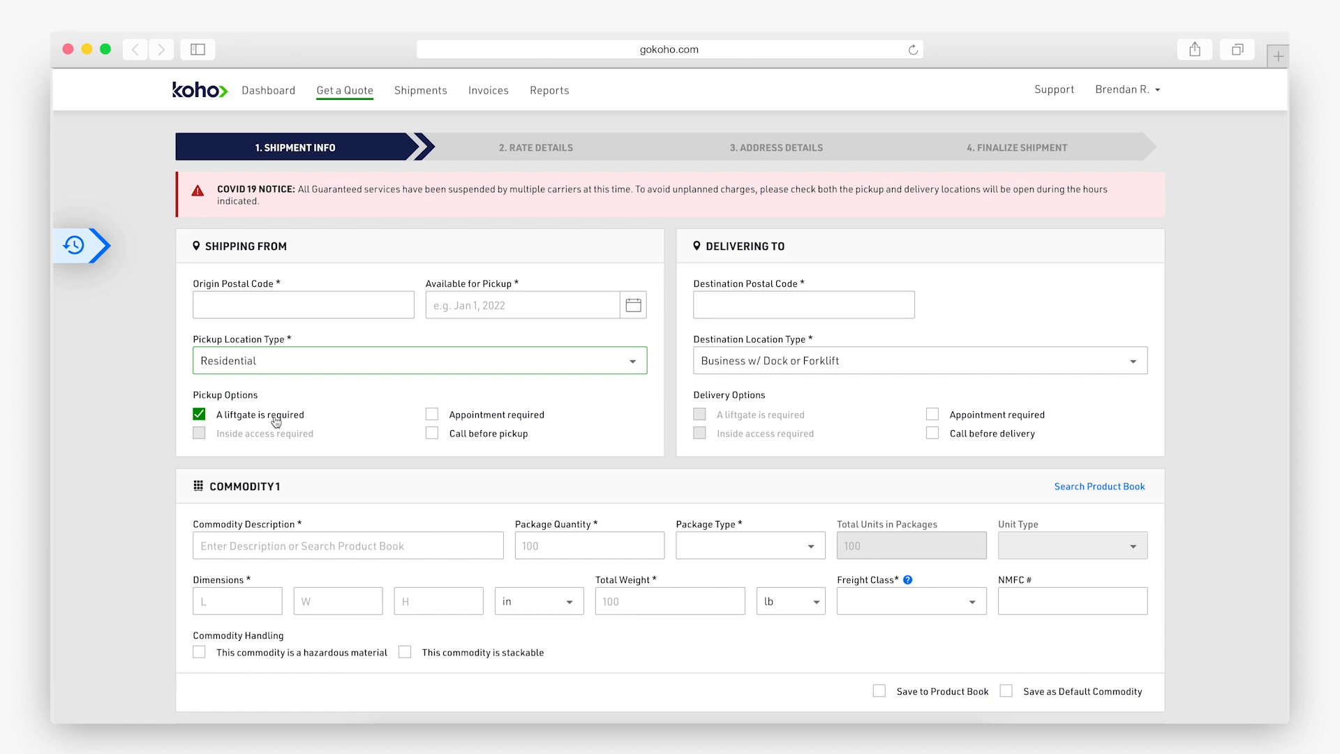
{"action": "left_click", "coordinate": [296, 361]}
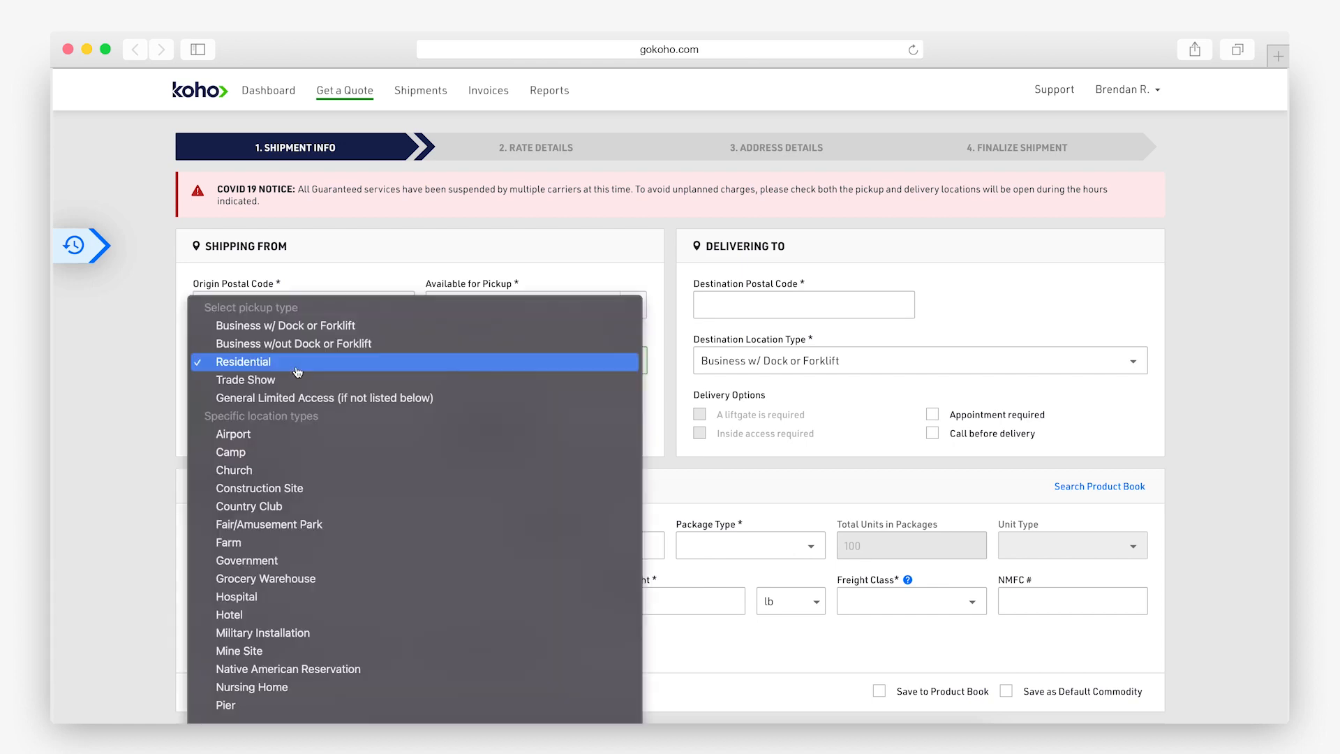
{"action": "left_click", "coordinate": [296, 326]}
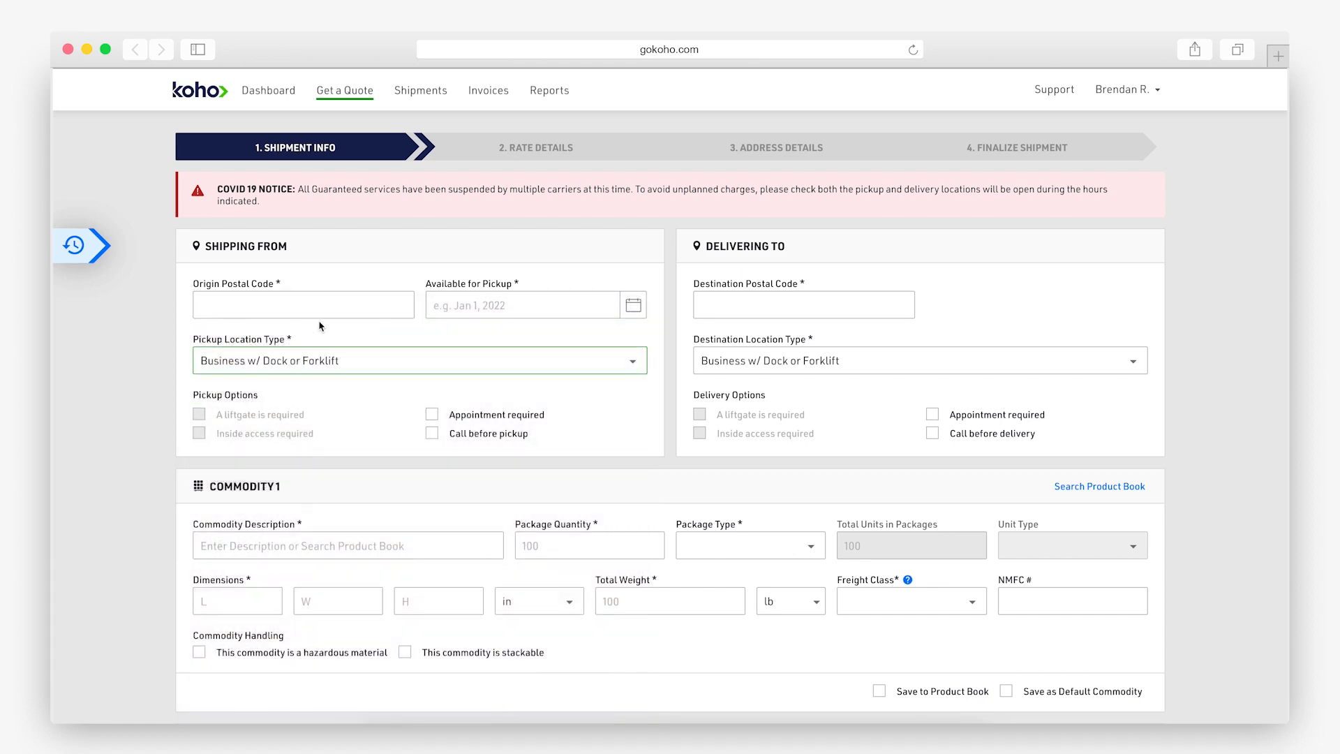
Enter origin postal code 97219 and pick an August 2022 pickup date.
{"action": "left_click", "coordinate": [312, 307]}
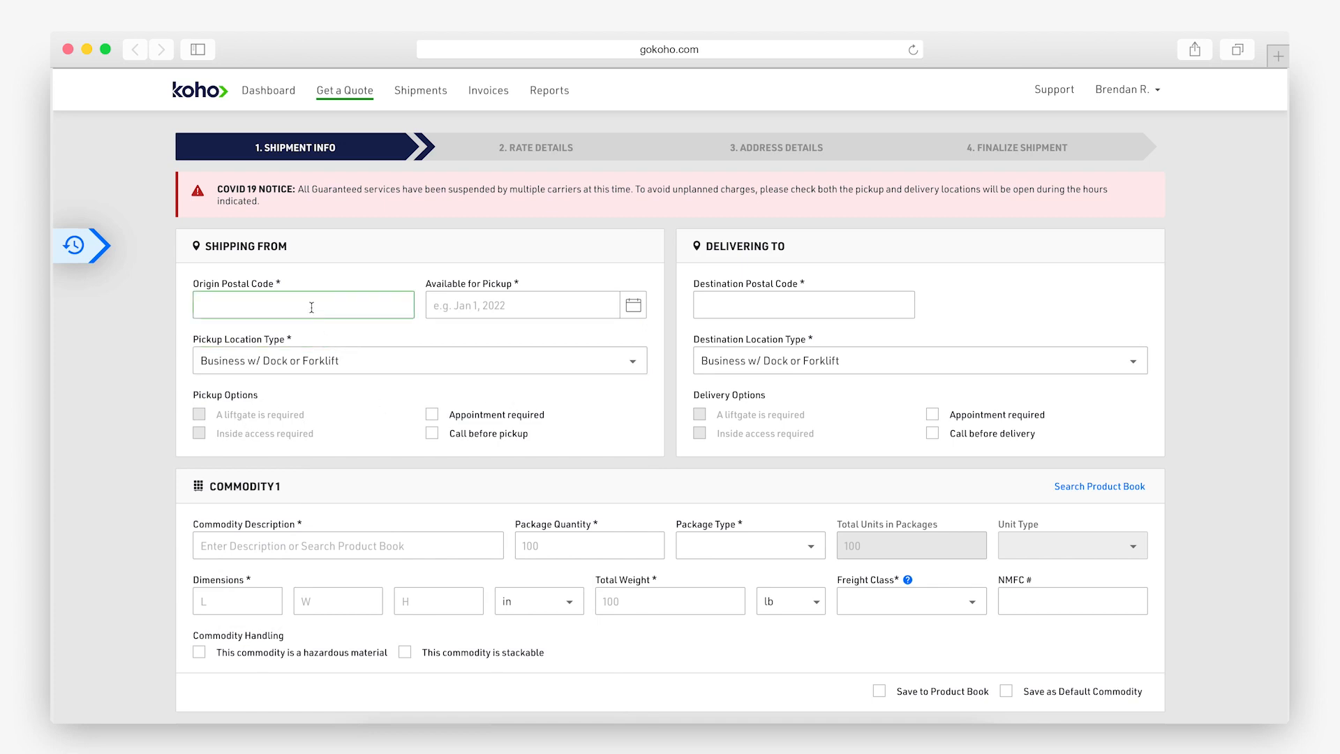
{"action": "type", "text": "97219"}
{"action": "left_click", "coordinate": [633, 305]}
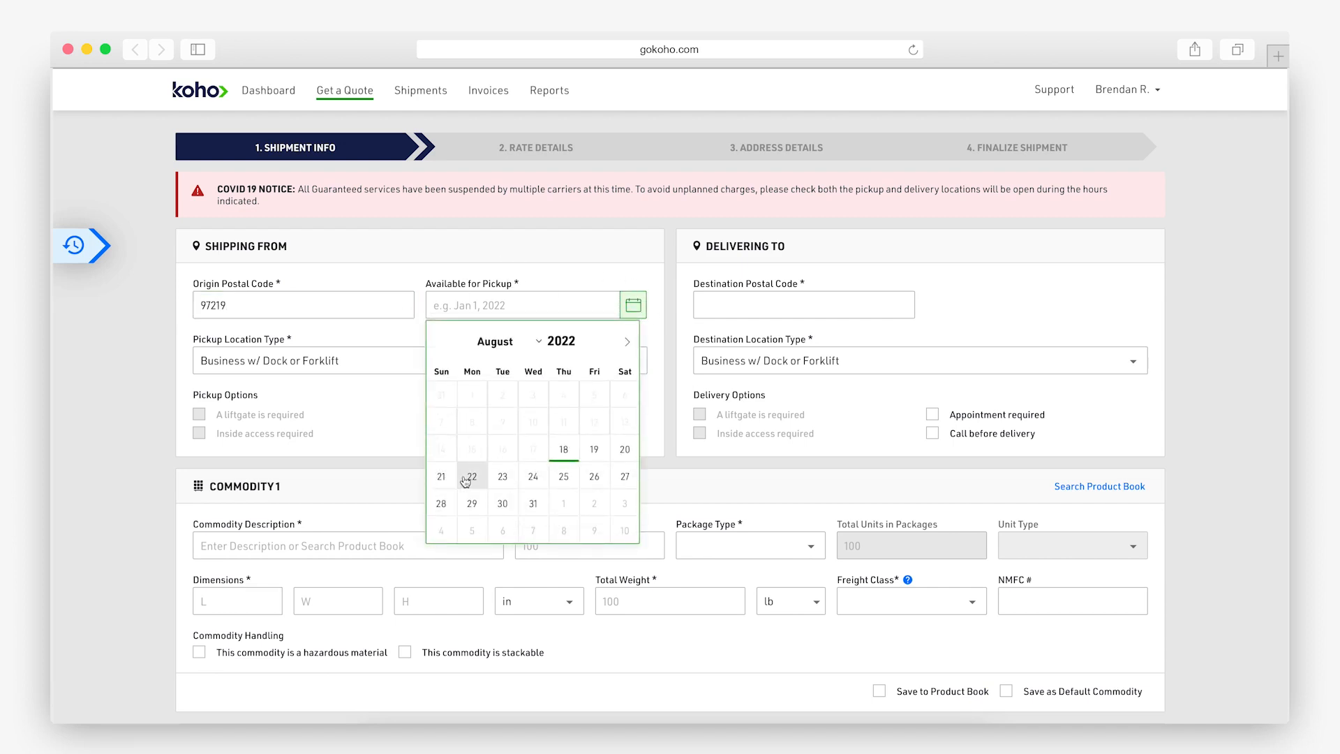
{"action": "left_click", "coordinate": [471, 476]}
Enter destination postal code 98370 and begin the description 'Concrete Bonding Solution'.
{"action": "left_click", "coordinate": [818, 298]}
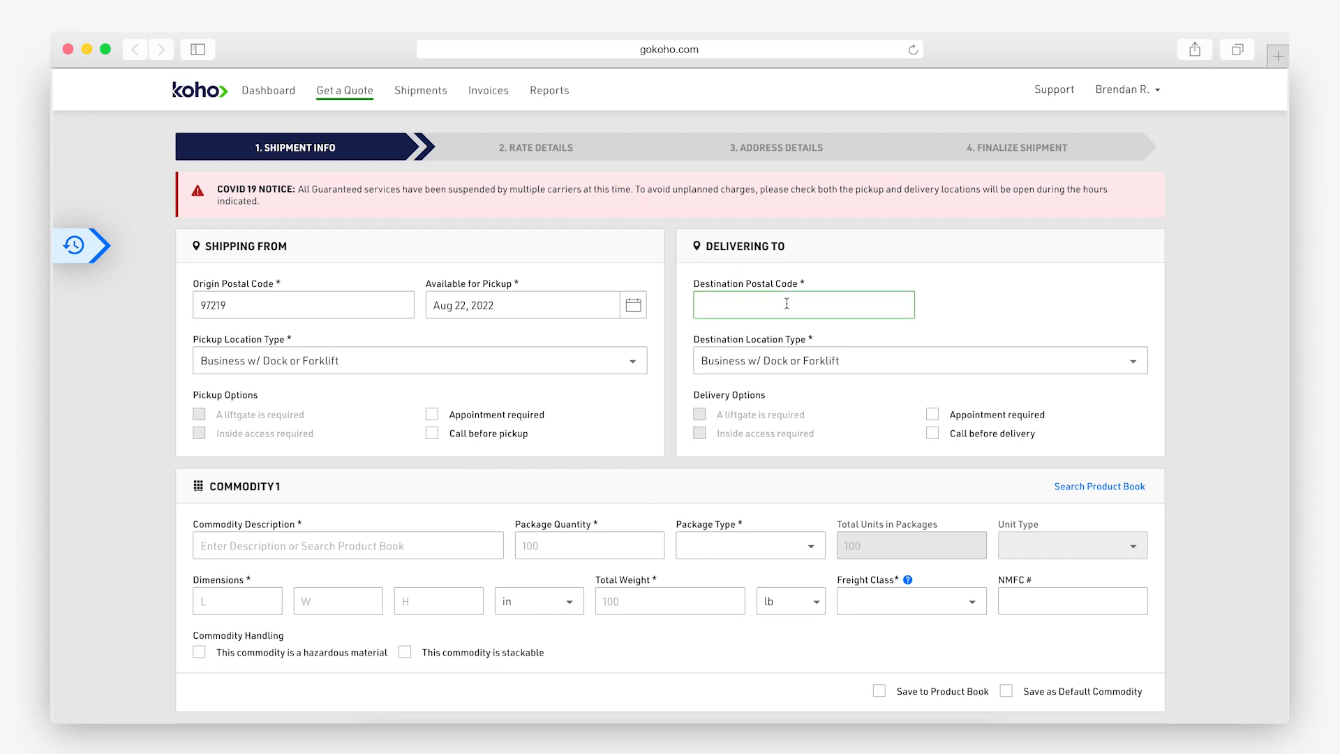
{"action": "type", "text": "98370"}
{"action": "left_click", "coordinate": [799, 370]}
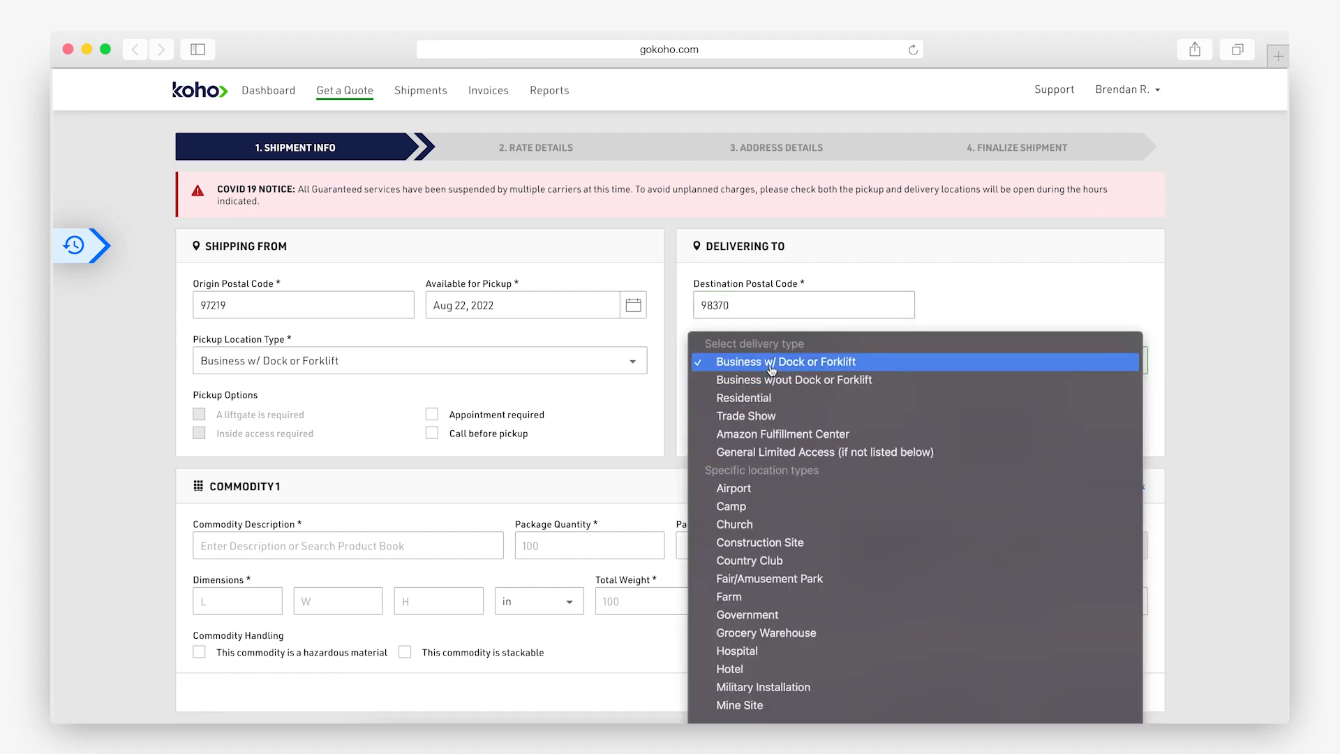
{"action": "left_click", "coordinate": [772, 362]}
{"action": "type", "text": "Concrete Bonding Solution"}
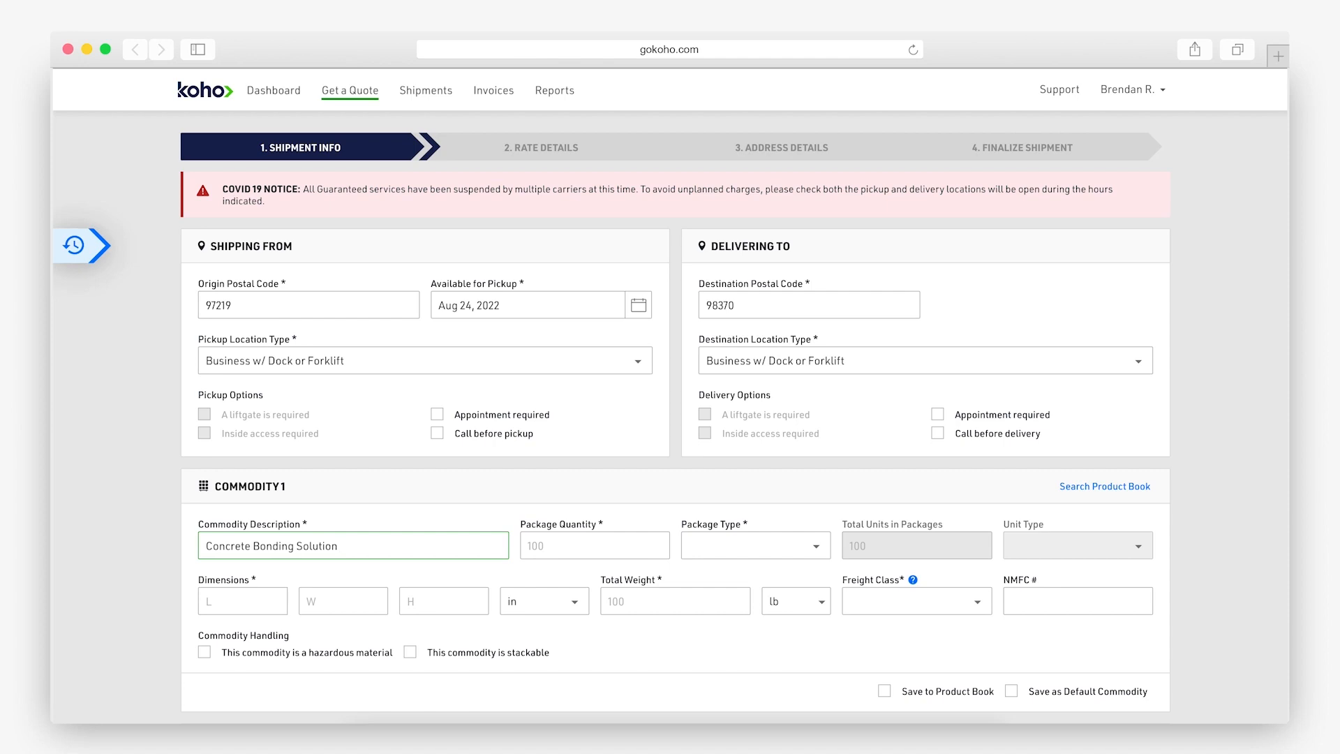
Enter quantity 10, package type Pallets (Custom 2-Way) and dimensions 12×12×12 in.
{"action": "left_click", "coordinate": [529, 546]}
{"action": "type", "text": "10"}
{"action": "left_click", "coordinate": [747, 546]}
{"action": "left_click", "coordinate": [768, 582]}
{"action": "left_click", "coordinate": [255, 594]}
{"action": "type", "text": "12"}
{"action": "left_click", "coordinate": [342, 602]}
{"action": "type", "text": "12"}
{"action": "left_click", "coordinate": [417, 607]}
{"action": "type", "text": "1"}
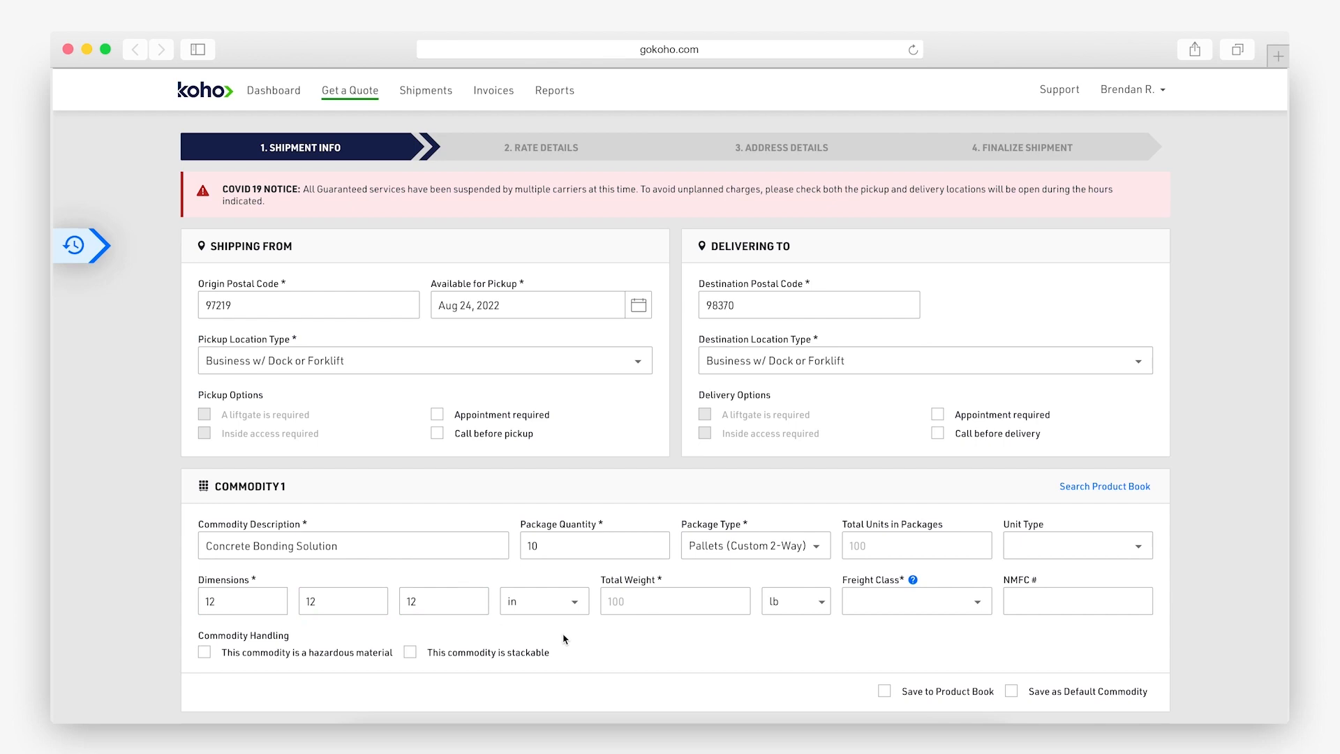
Set total weight 150 lb, freight class 70 and NMFC number 33960.
{"action": "left_click", "coordinate": [675, 606]}
{"action": "type", "text": "150"}
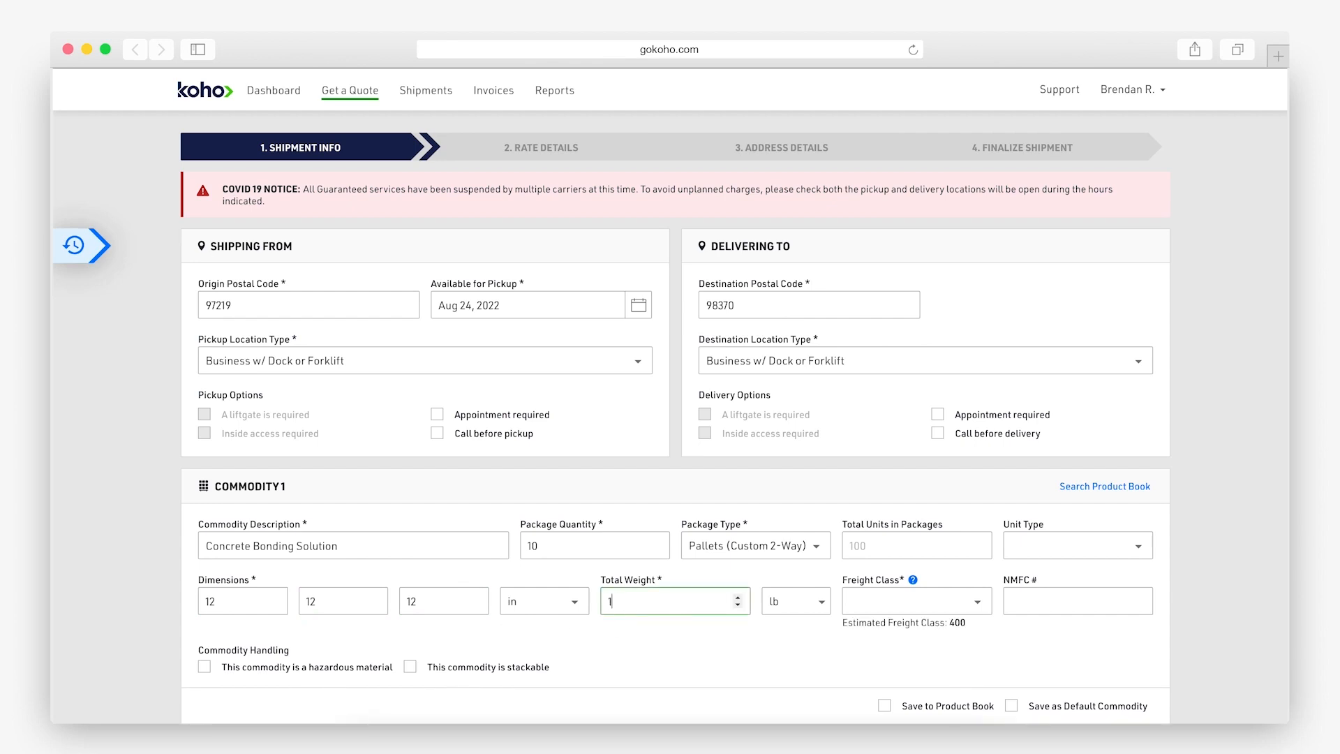
{"action": "left_click", "coordinate": [679, 637]}
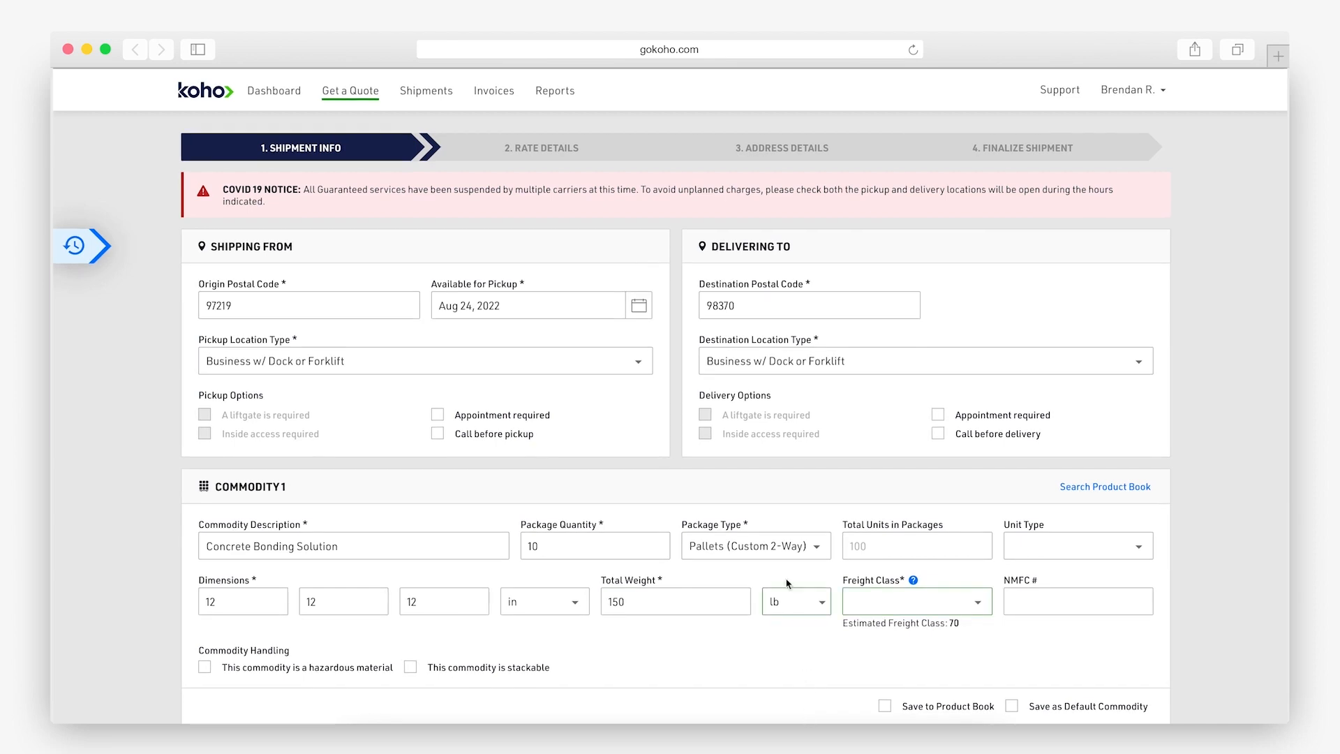
{"action": "left_click", "coordinate": [944, 602]}
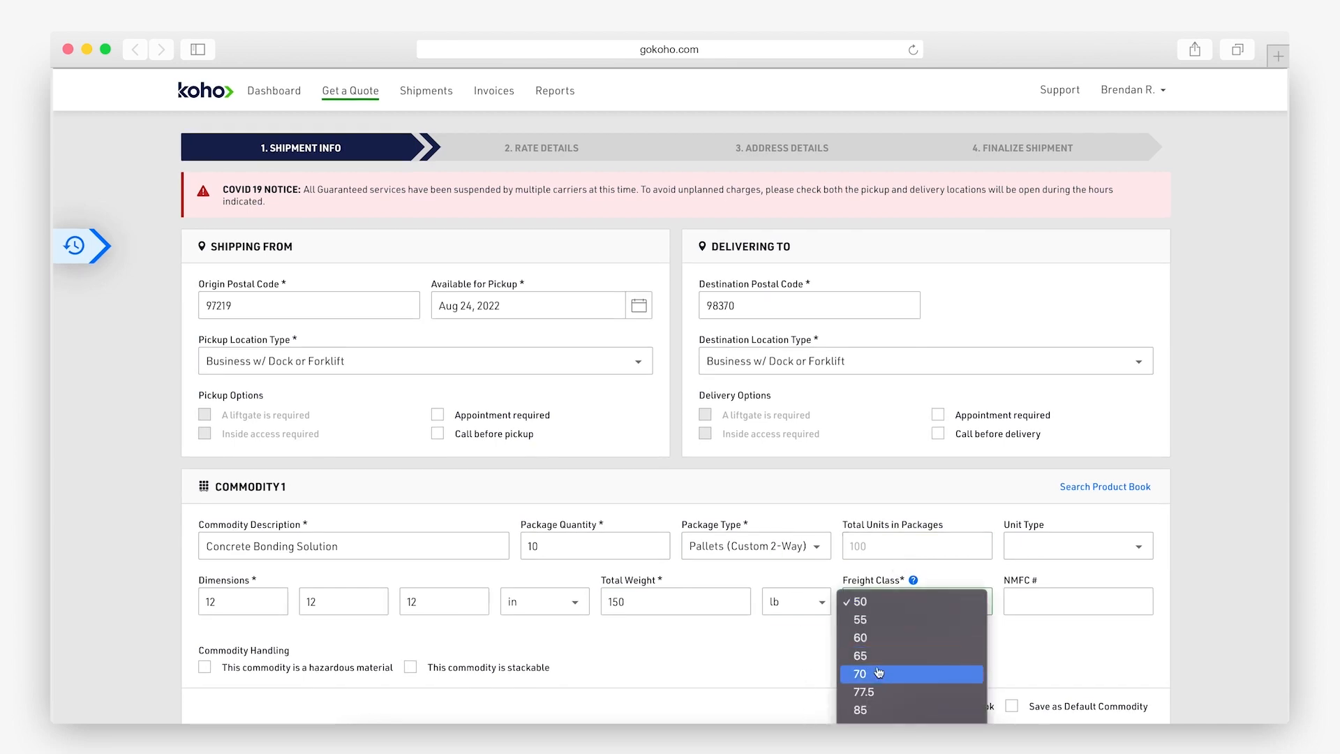
{"action": "left_click", "coordinate": [956, 673]}
{"action": "left_click", "coordinate": [1047, 592]}
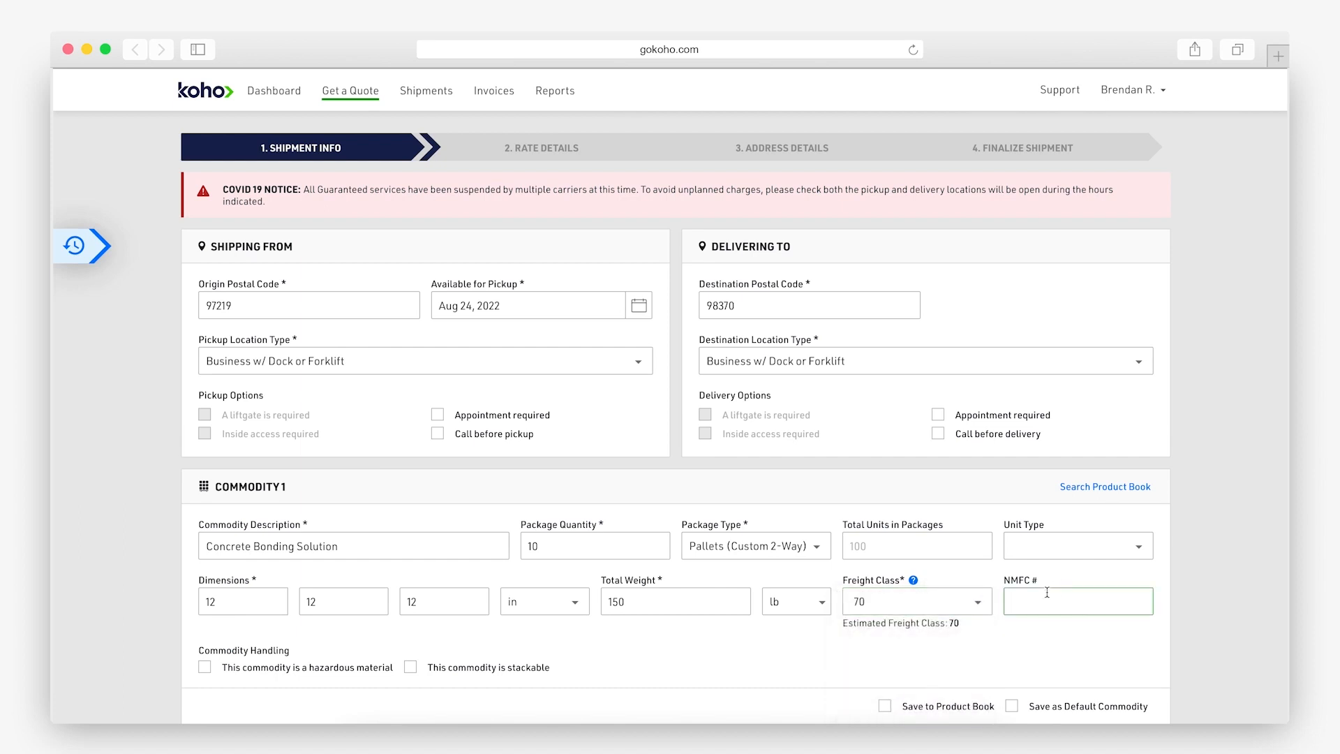
{"action": "type", "text": "33960"}
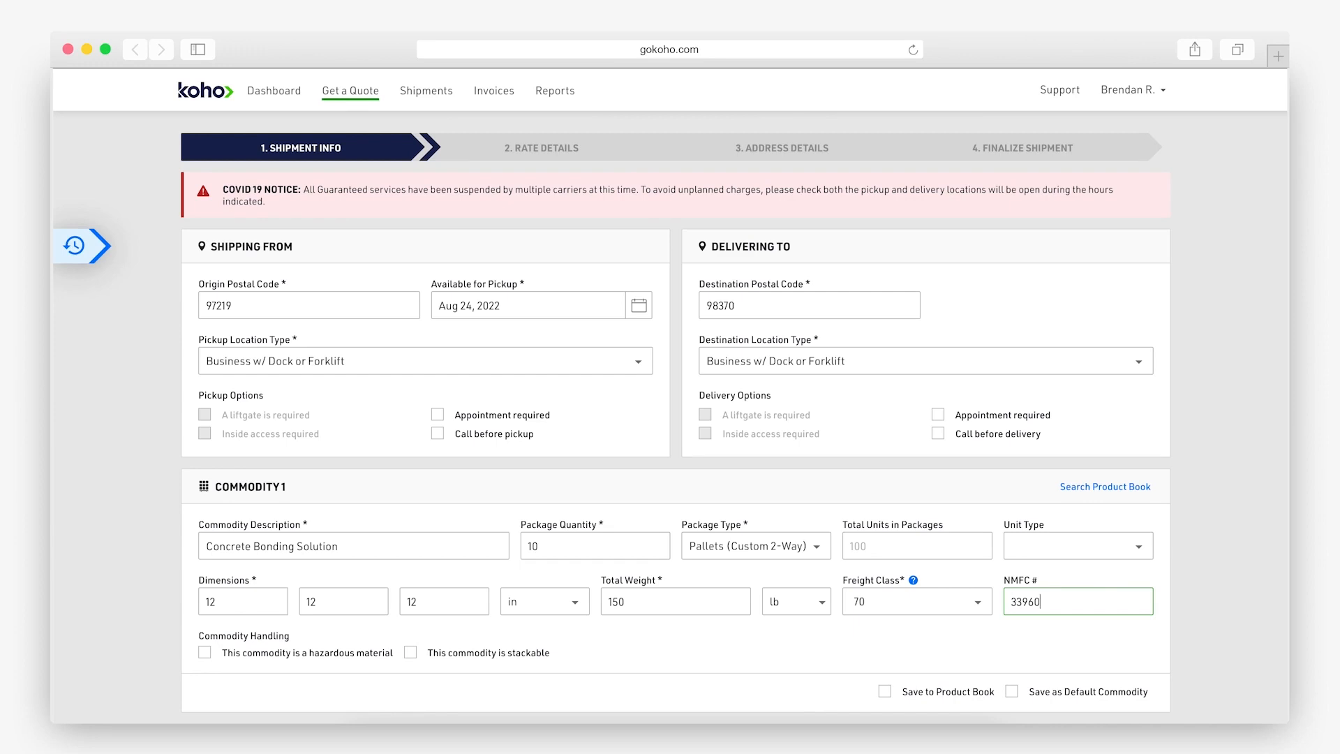
{"action": "left_click", "coordinate": [1036, 645]}
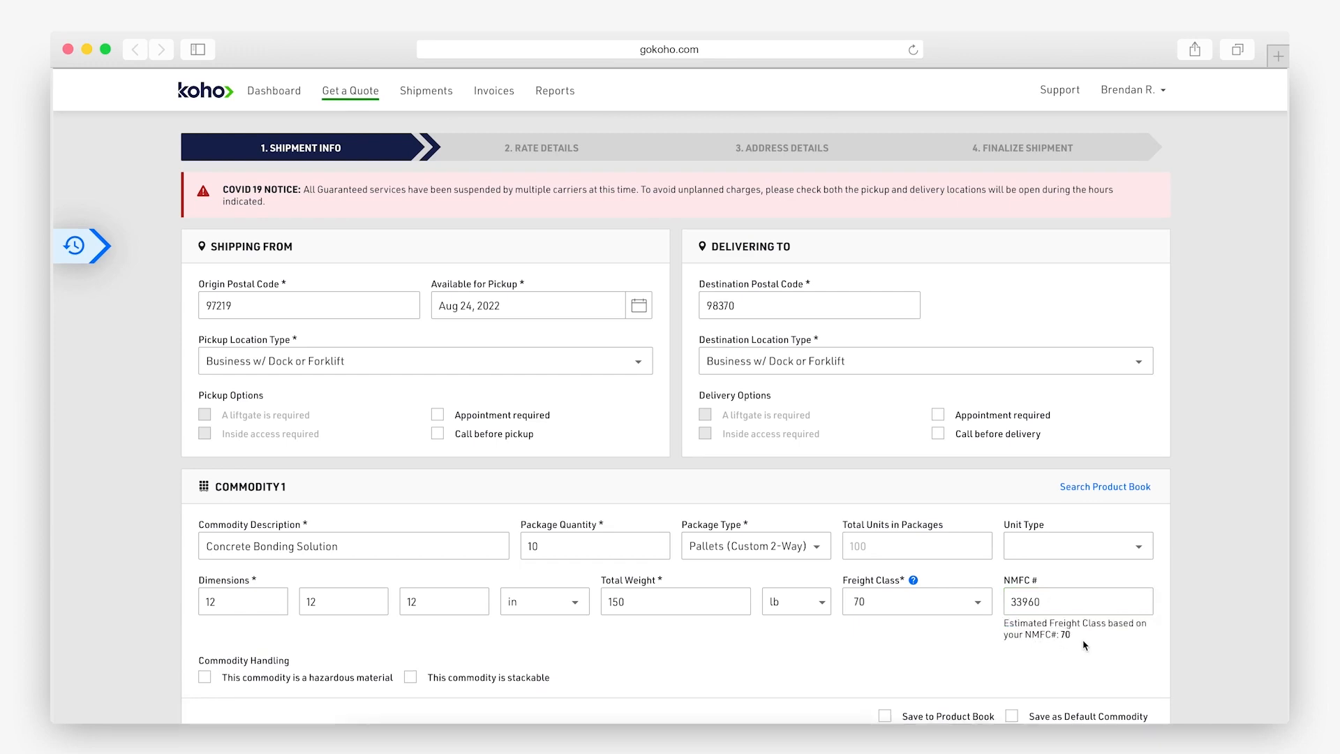
Save the commodity to the product book and add a second commodity.
{"action": "scroll", "coordinate": [794, 497], "scroll_direction": "down", "scroll_amount": 3}
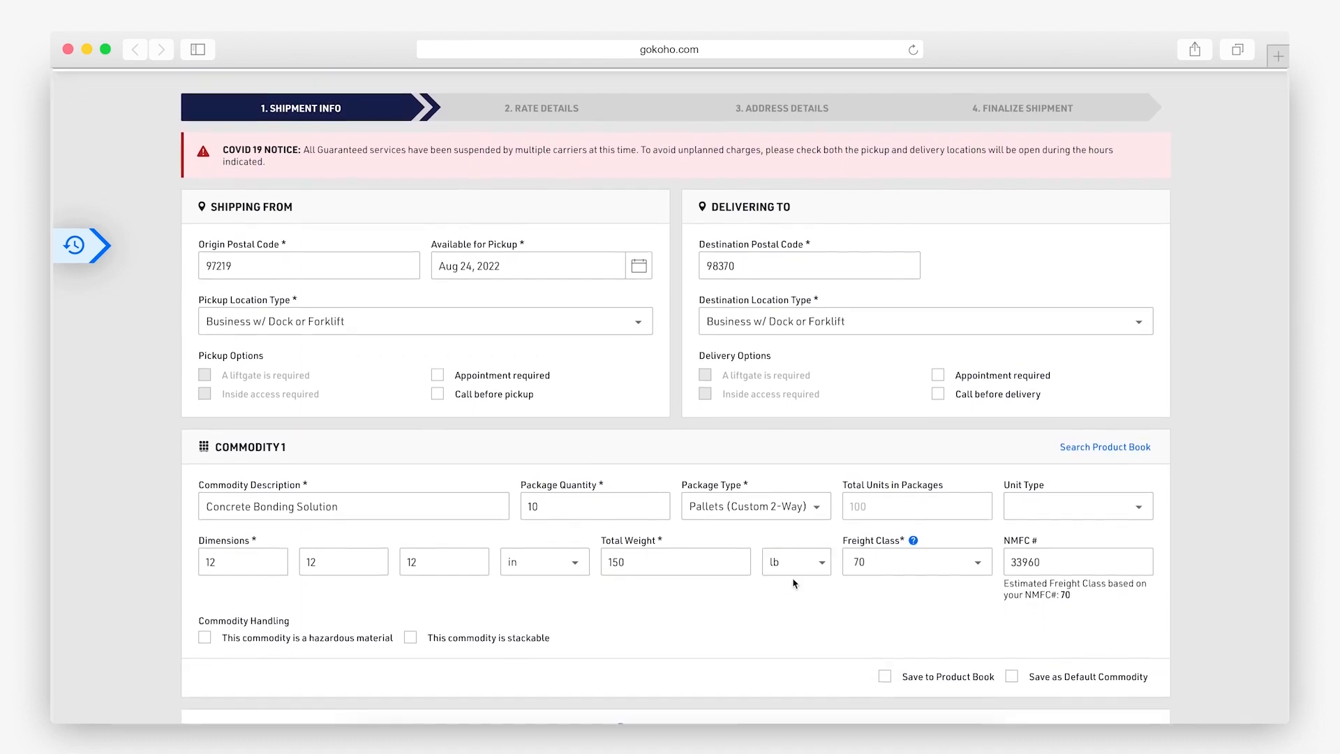
{"action": "left_click", "coordinate": [885, 525]}
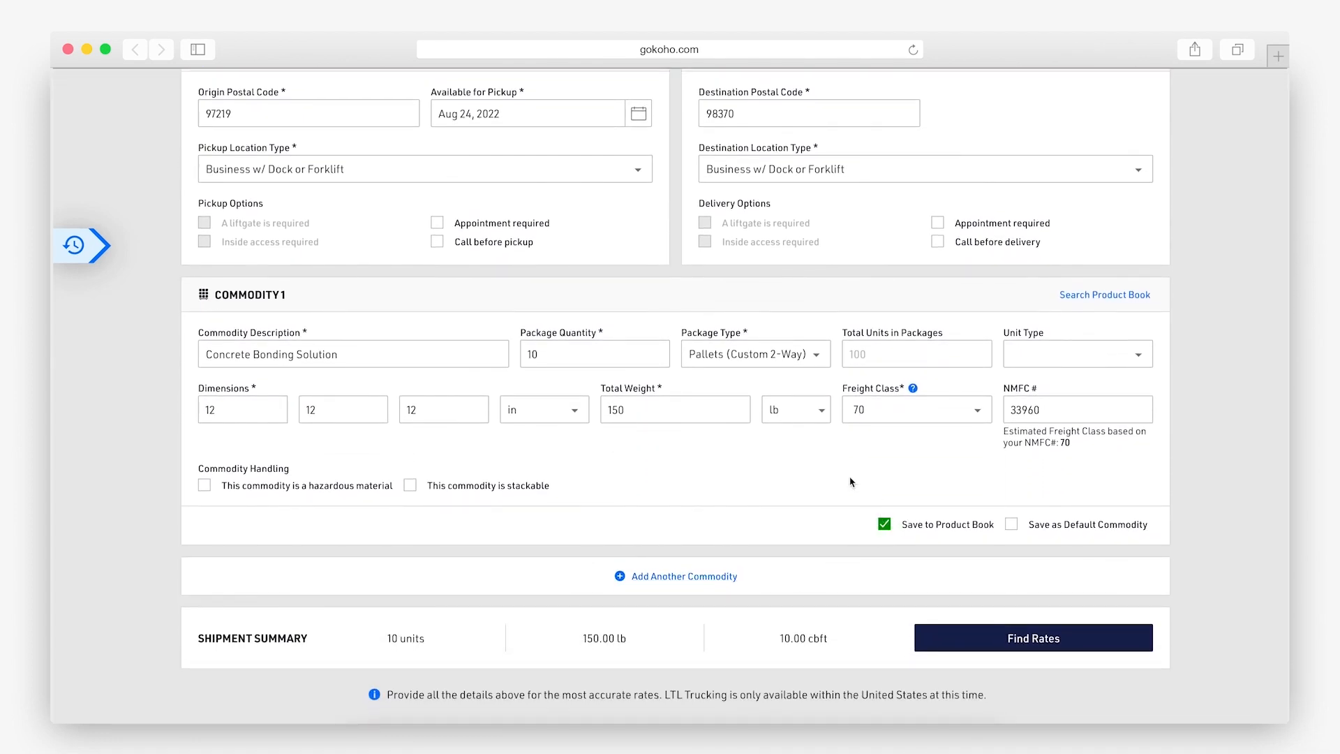
{"action": "scroll", "coordinate": [851, 481], "scroll_direction": "down", "scroll_amount": 1}
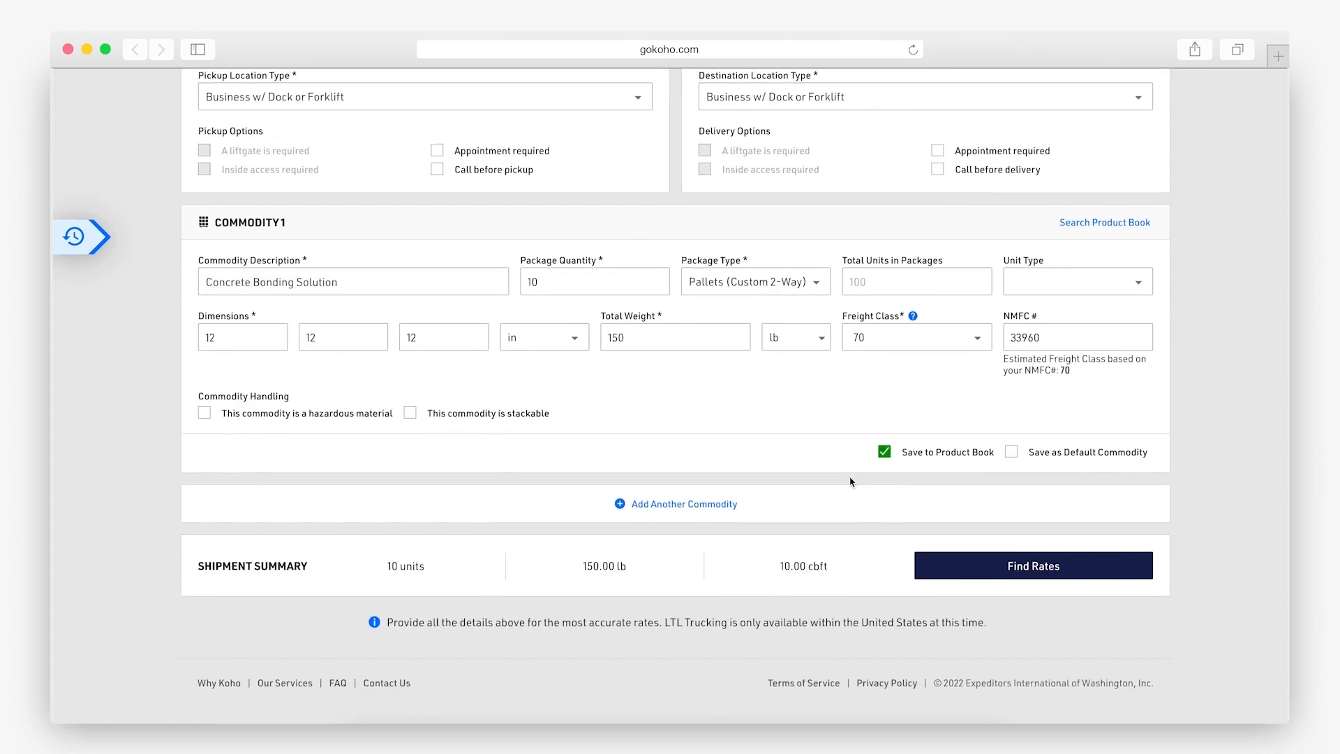
{"action": "left_click", "coordinate": [751, 508]}
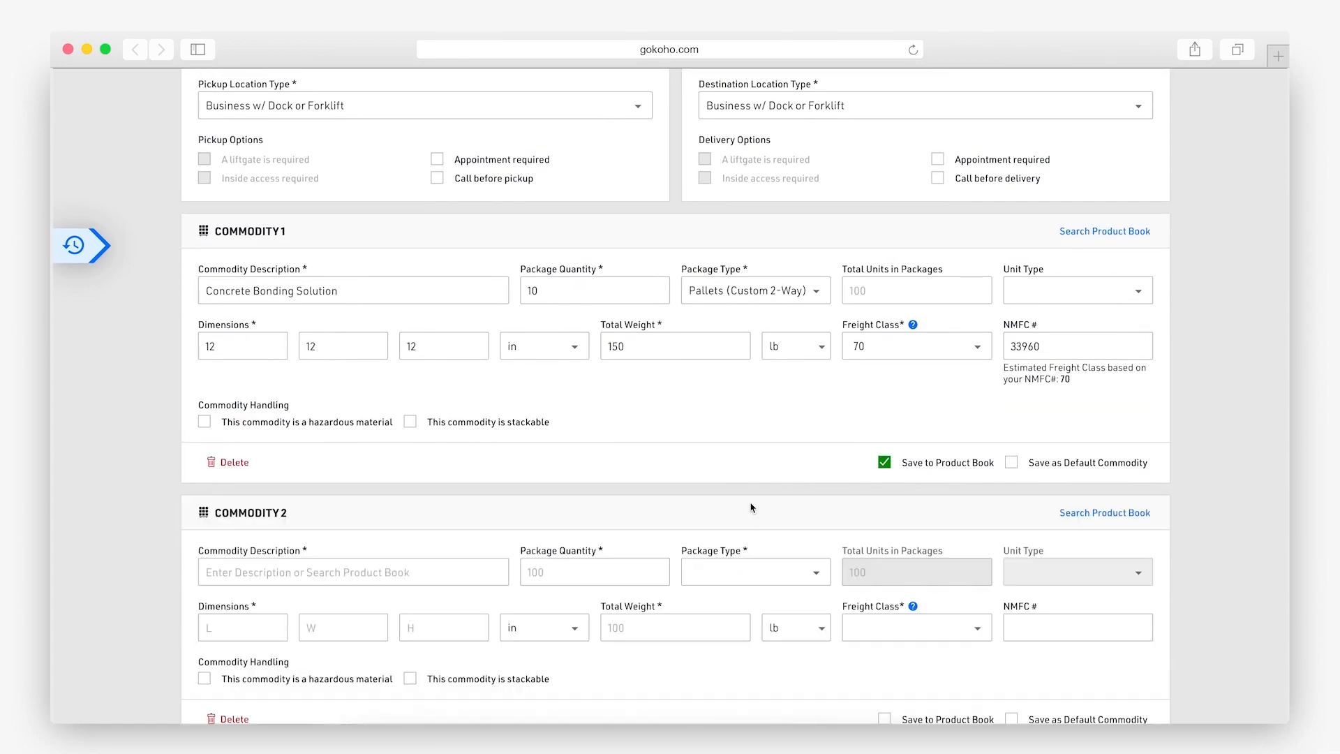
Delete Commodity 2 and find carrier rates for the shipment.
{"action": "scroll", "coordinate": [766, 471], "scroll_direction": "down", "scroll_amount": 2}
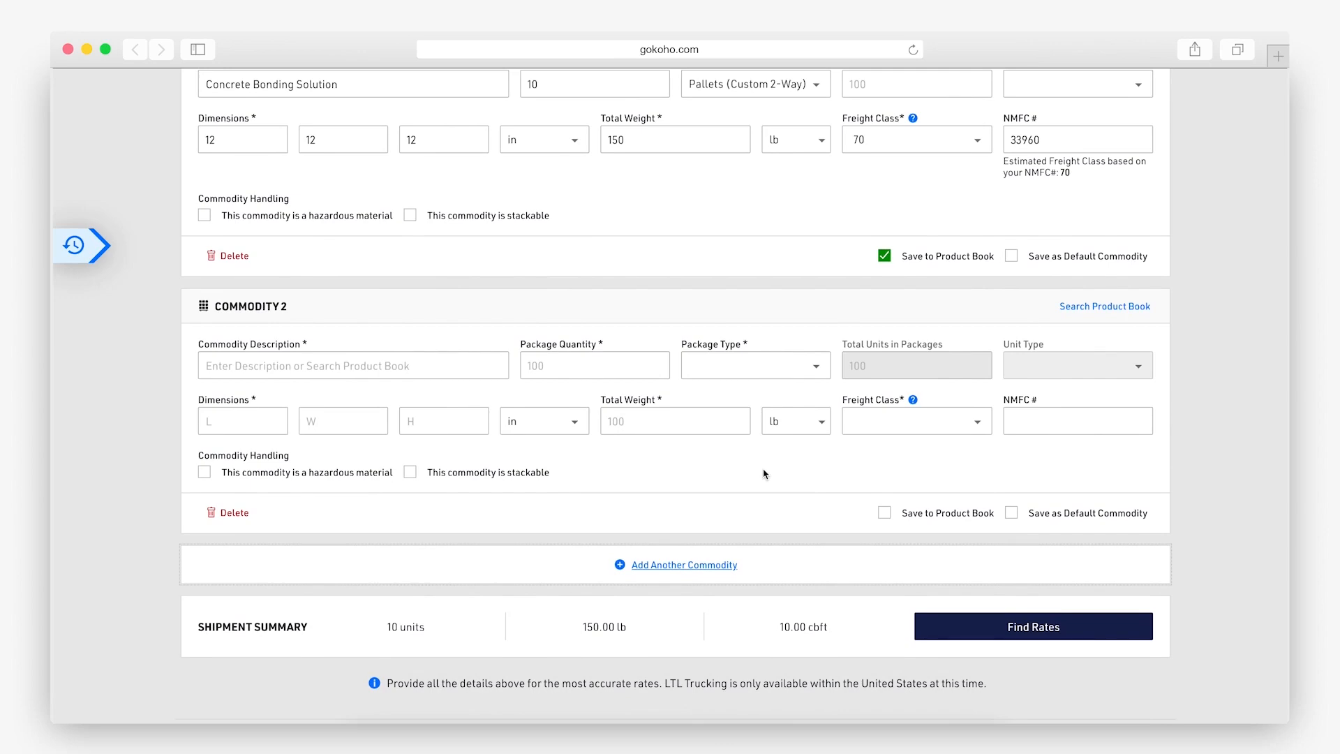
{"action": "left_click", "coordinate": [230, 512]}
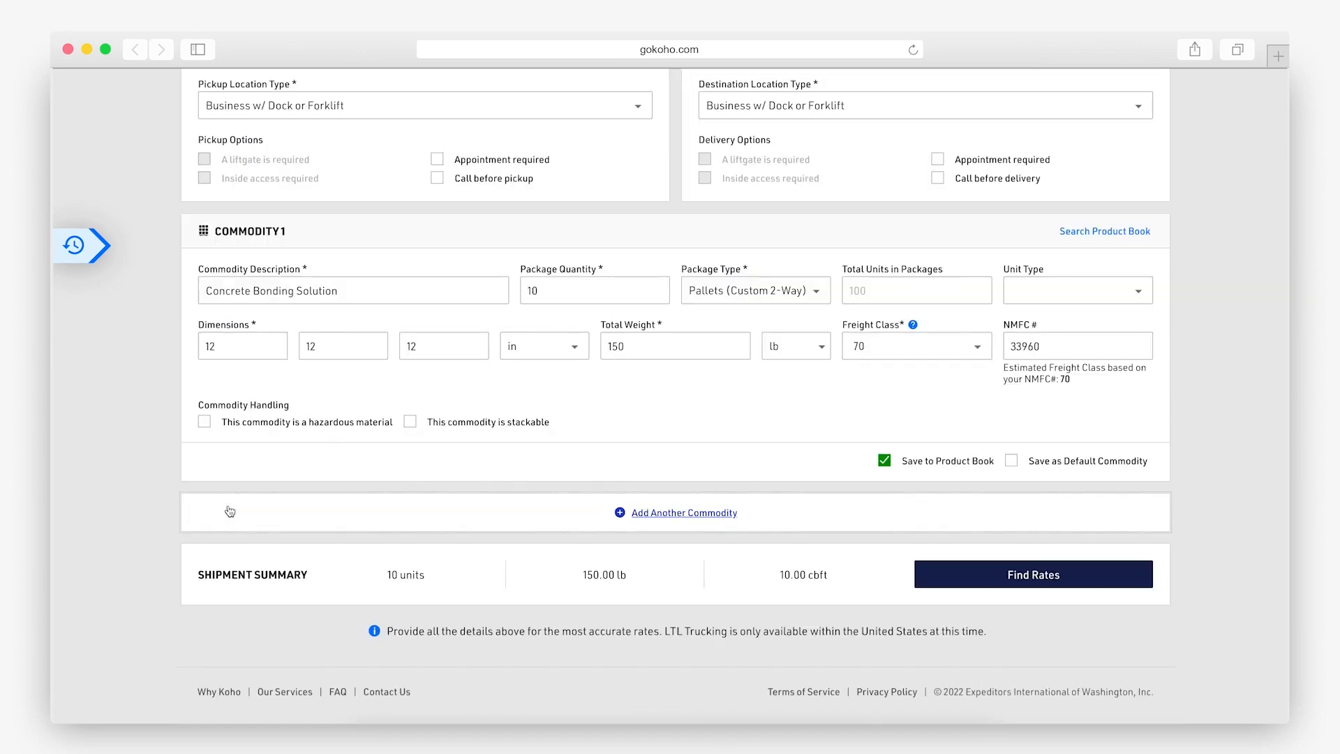
{"action": "left_click", "coordinate": [1056, 588]}
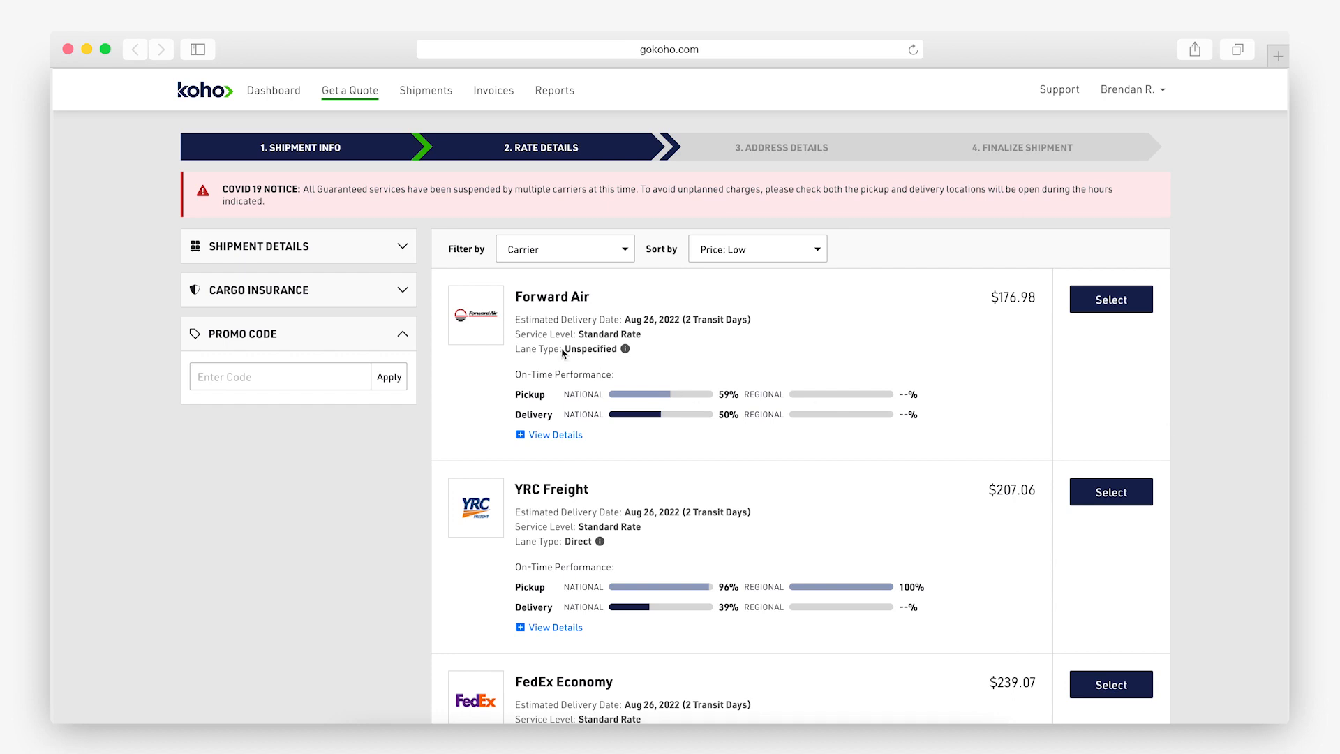
Add cargo insurance for new goods valued at $150.
{"action": "left_click", "coordinate": [402, 290]}
{"action": "left_click", "coordinate": [223, 426]}
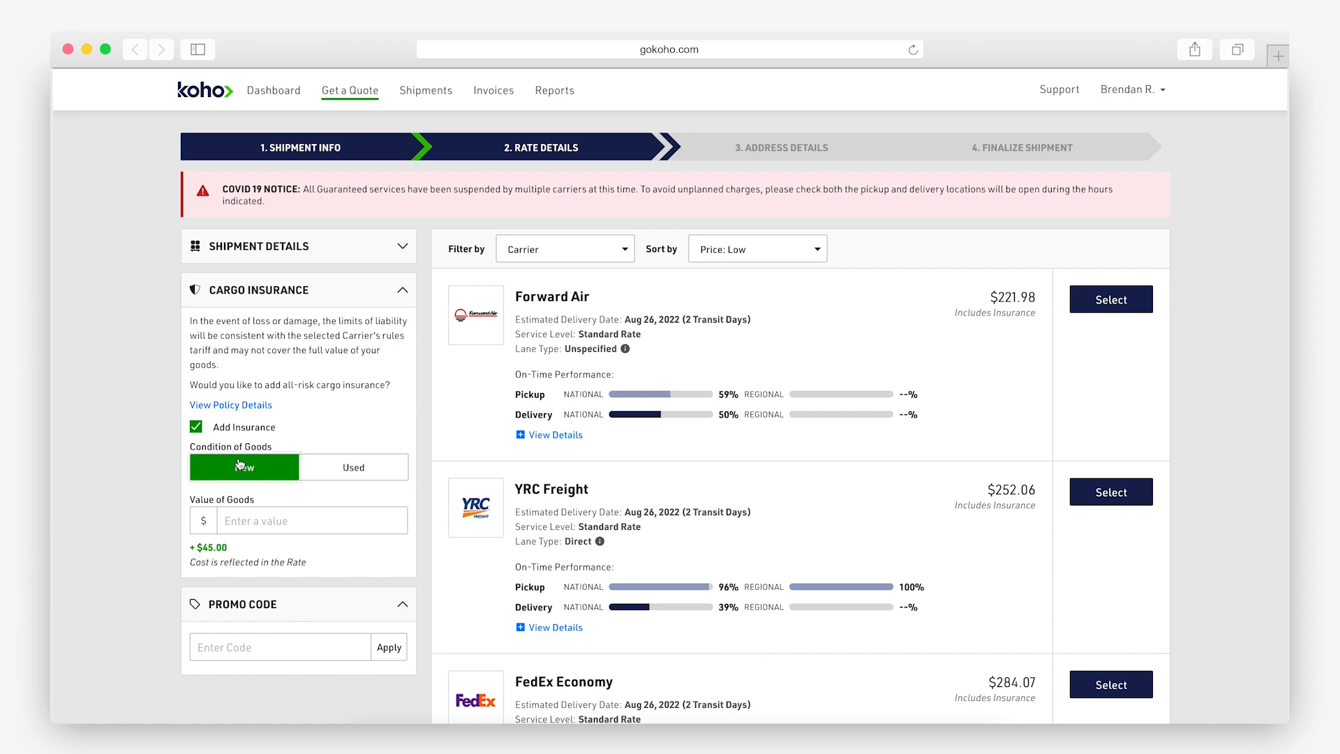
{"action": "left_click", "coordinate": [304, 520]}
{"action": "type", "text": "150"}
{"action": "left_click", "coordinate": [346, 442]}
Leave the promo code empty and show the shipment details summary.
{"action": "left_click", "coordinate": [296, 643]}
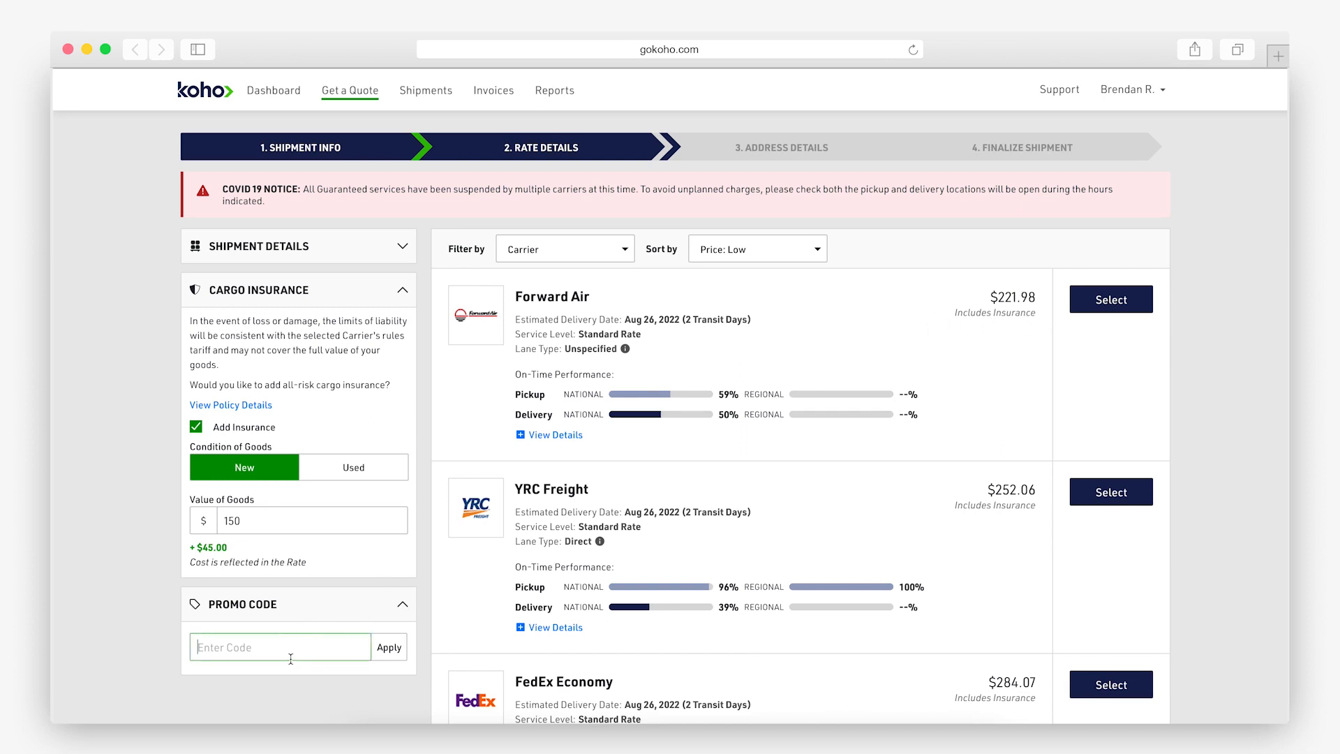
{"action": "left_click", "coordinate": [863, 298]}
{"action": "left_click", "coordinate": [313, 255]}
{"action": "scroll", "coordinate": [309, 264], "scroll_direction": "down", "scroll_amount": 3}
{"action": "scroll", "coordinate": [309, 263], "scroll_direction": "up", "scroll_amount": 3}
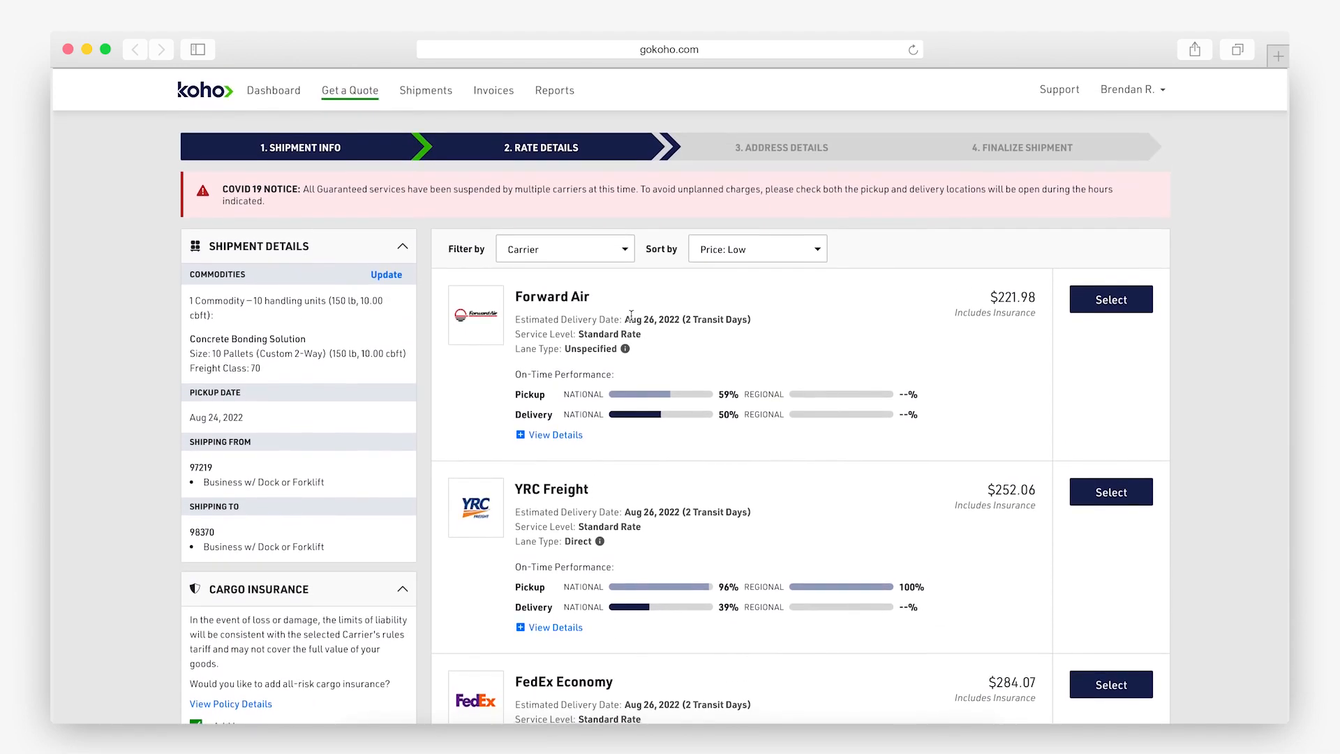
{"action": "left_click", "coordinate": [551, 435]}
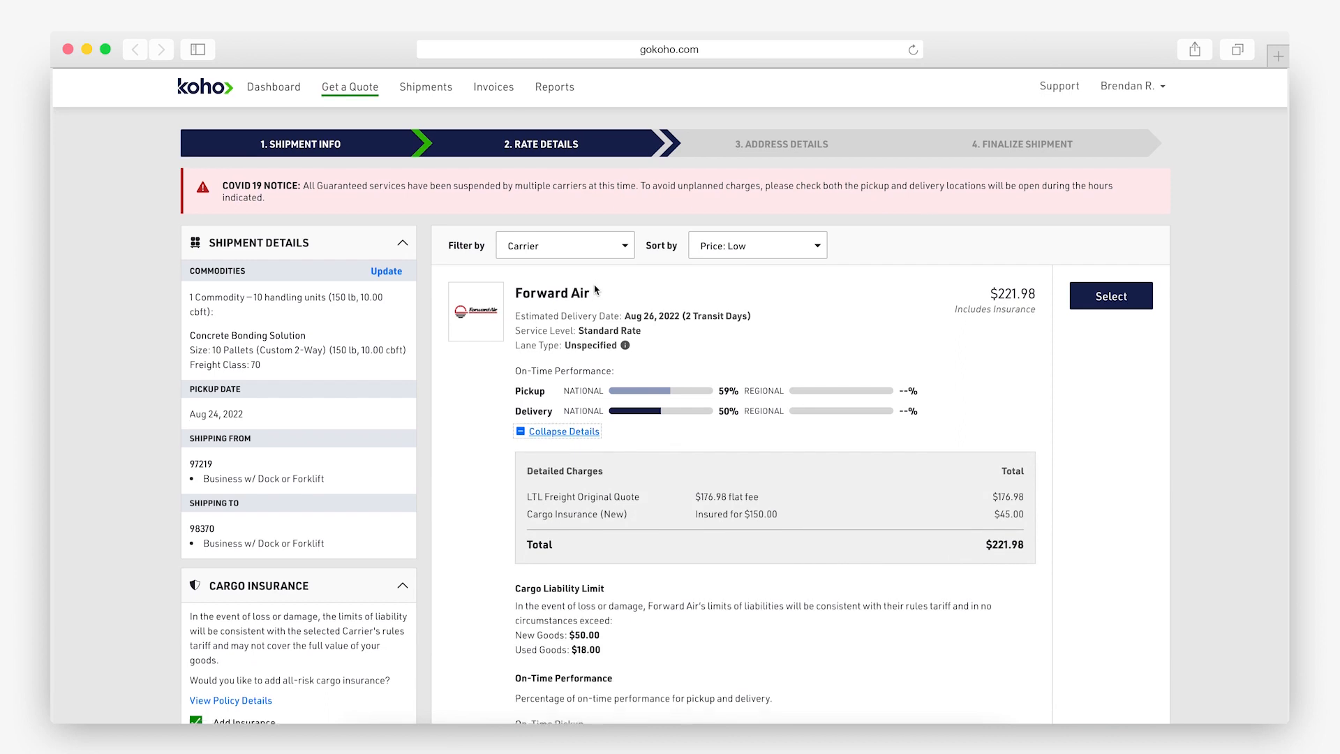
{"action": "scroll", "coordinate": [595, 289], "scroll_direction": "down", "scroll_amount": 4}
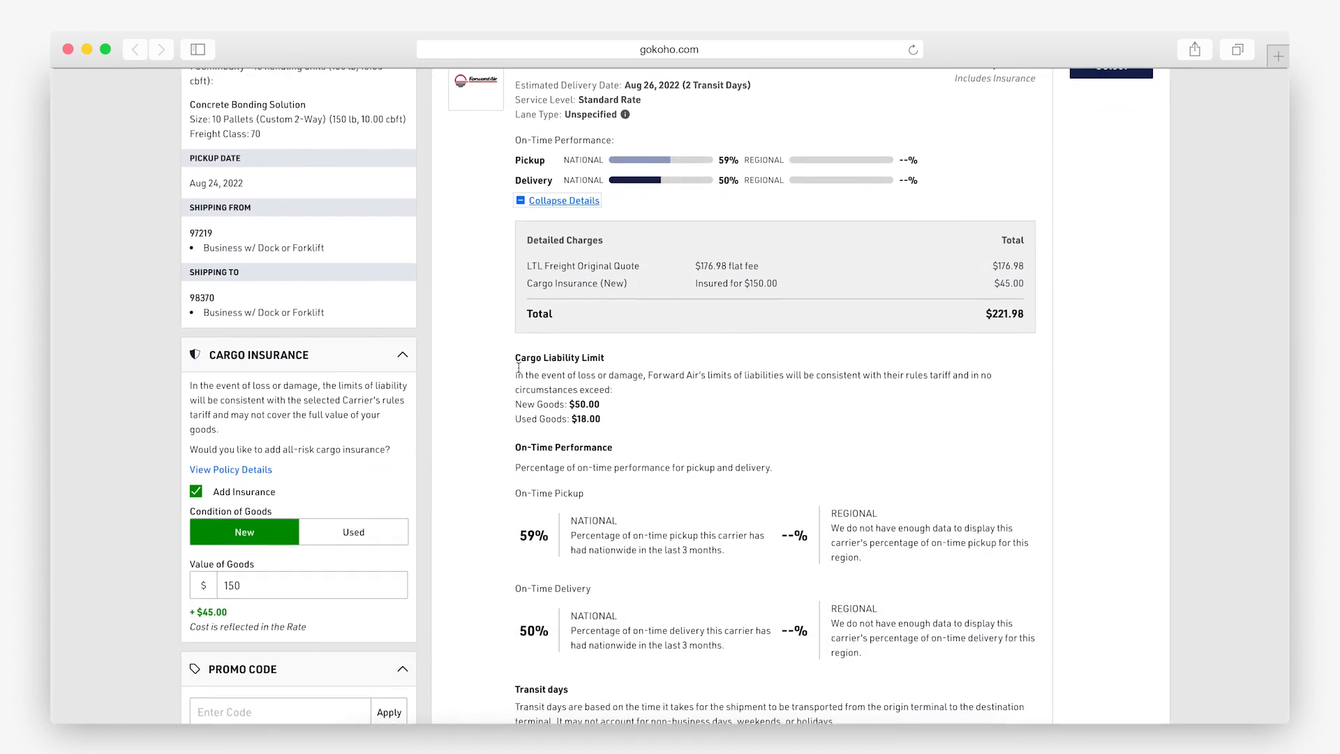
{"action": "scroll", "coordinate": [701, 358], "scroll_direction": "down", "scroll_amount": 1}
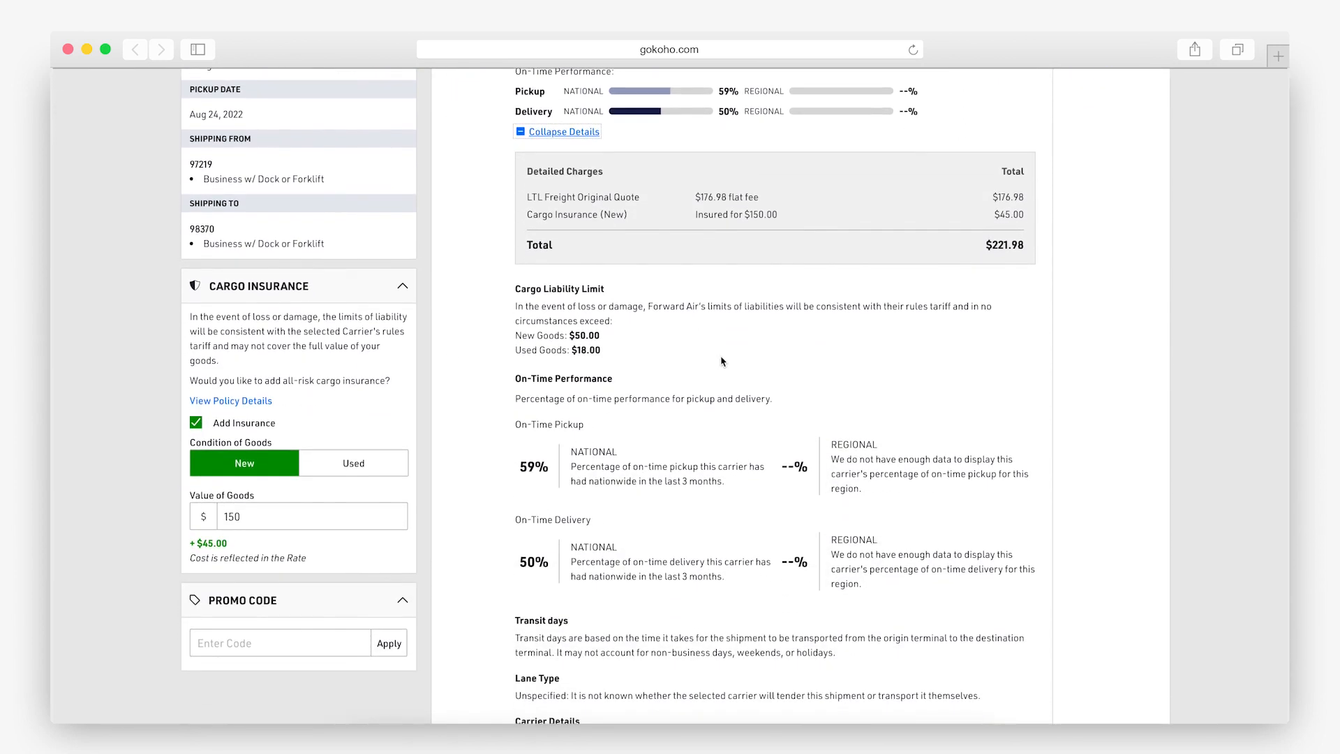
{"action": "scroll", "coordinate": [765, 376], "scroll_direction": "down", "scroll_amount": 2}
{"action": "scroll", "coordinate": [764, 376], "scroll_direction": "down", "scroll_amount": 3}
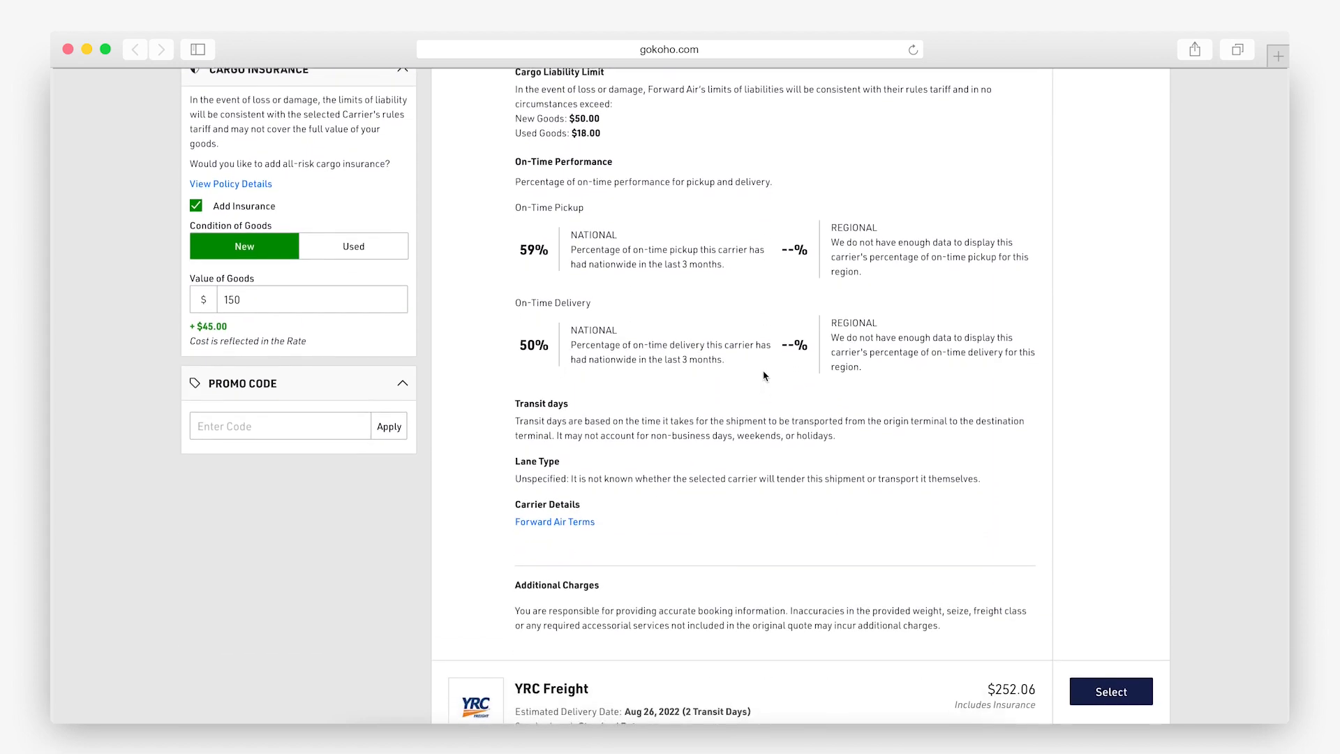
{"action": "scroll", "coordinate": [761, 374], "scroll_direction": "up", "scroll_amount": 8}
{"action": "scroll", "coordinate": [758, 373], "scroll_direction": "up", "scroll_amount": 1}
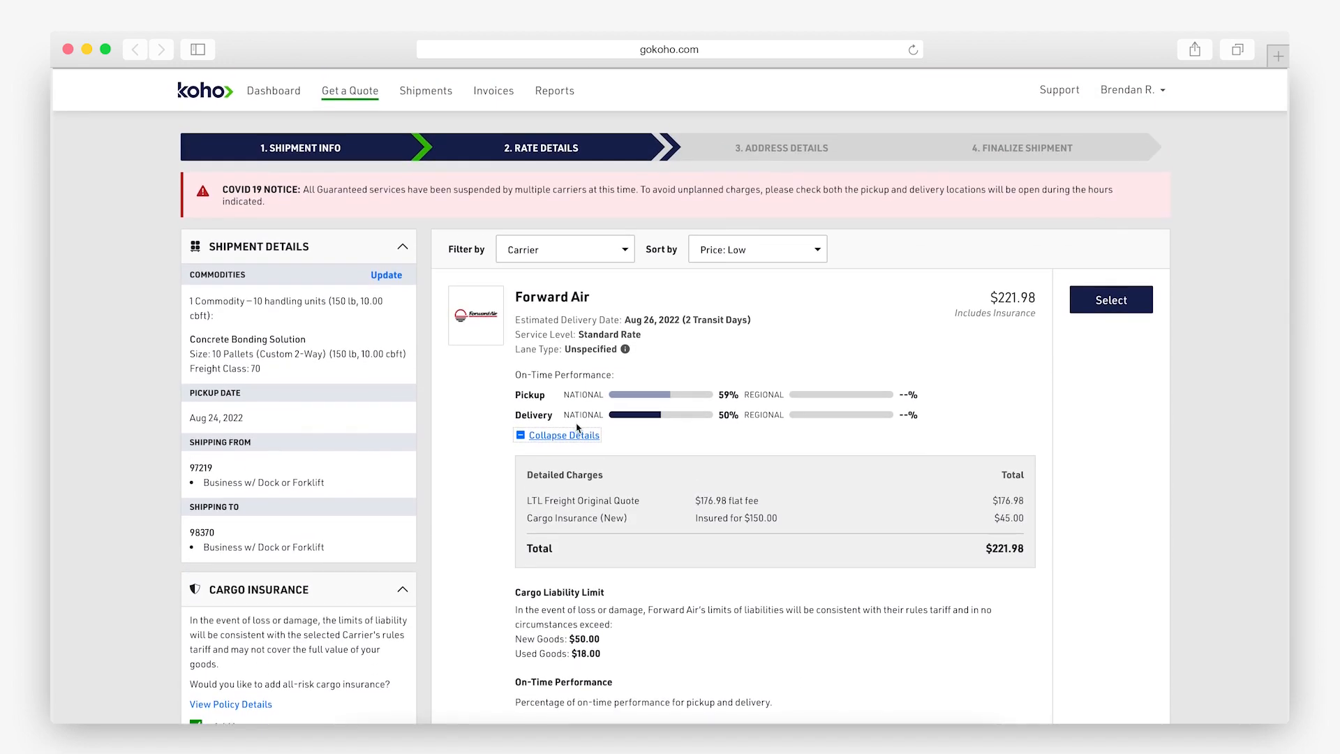
{"action": "left_click", "coordinate": [559, 435]}
{"action": "scroll", "coordinate": [879, 305], "scroll_direction": "down", "scroll_amount": 1}
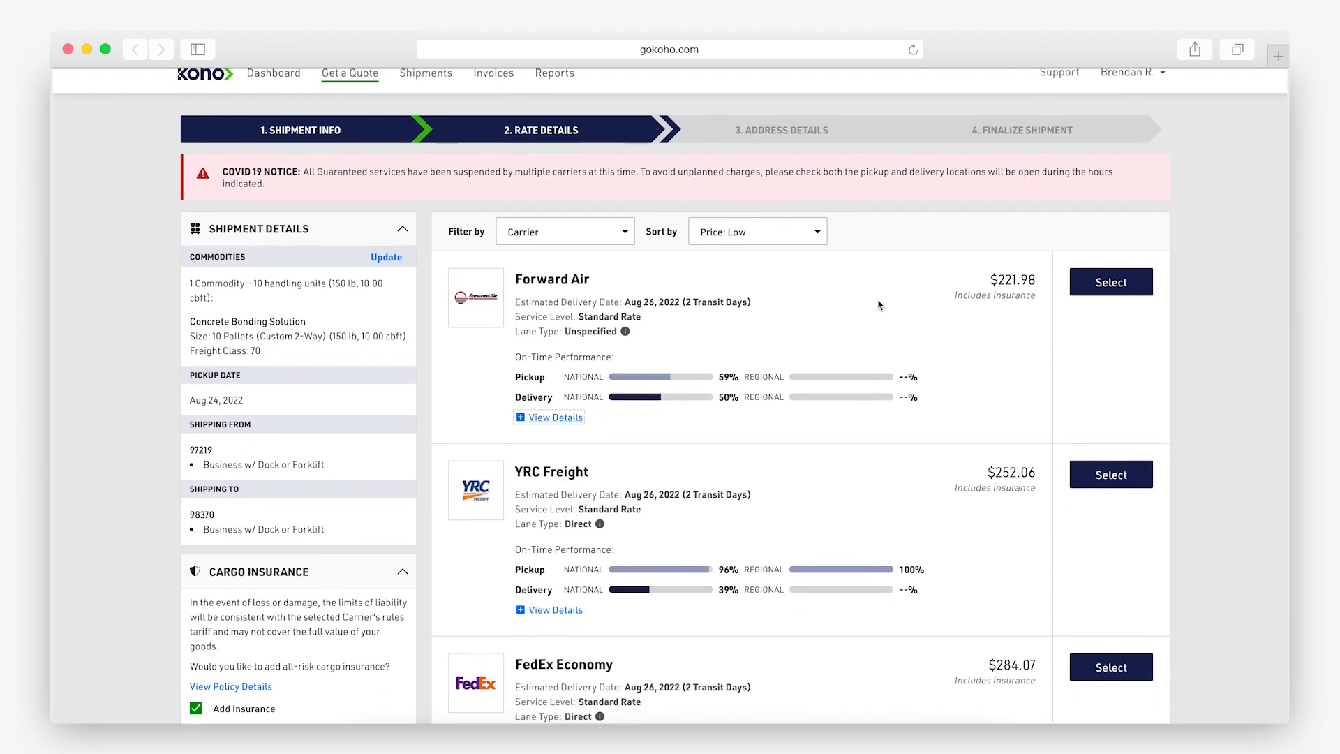
Select the YRC Freight rate and enter origin company Western Attire Inc, its street address and city Portland.
{"action": "left_click", "coordinate": [1093, 447]}
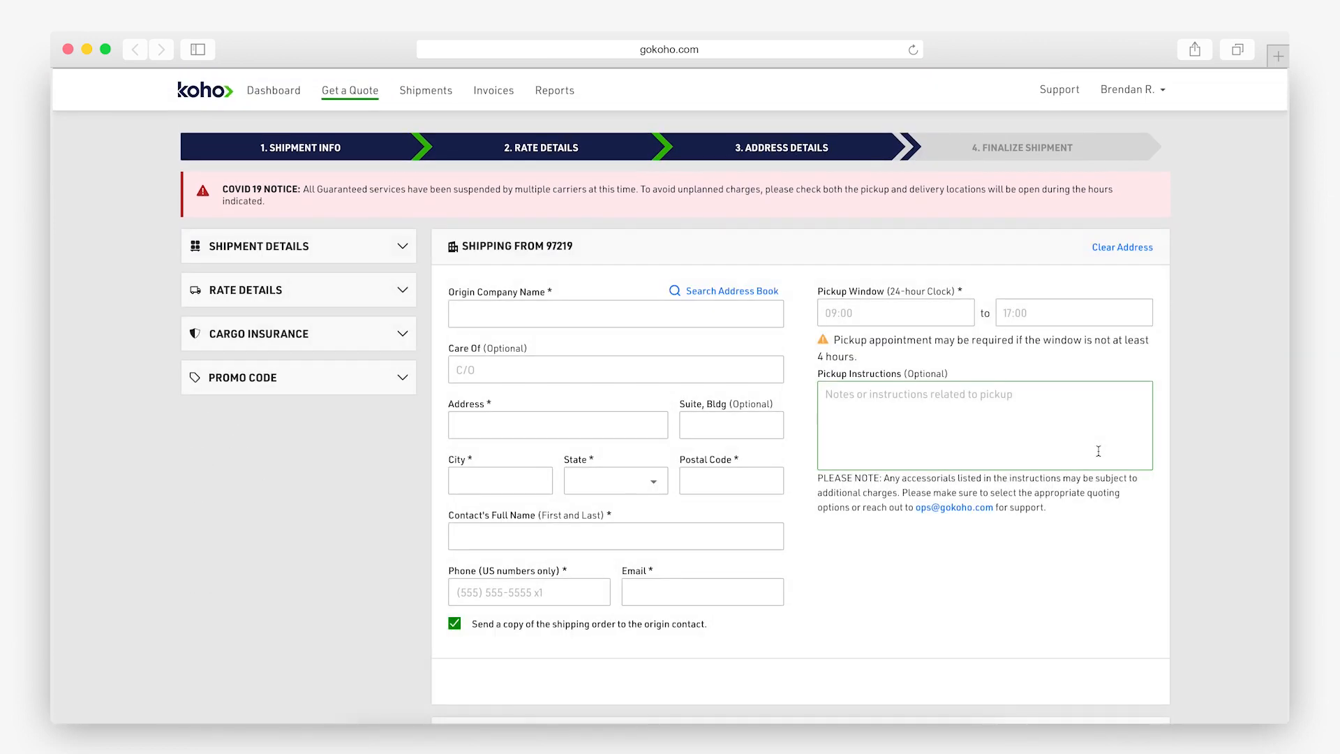
{"action": "left_click", "coordinate": [614, 314]}
{"action": "type", "text": "Western Attire Inc"}
{"action": "key", "text": "Tab"}
{"action": "key", "text": "Tab"}
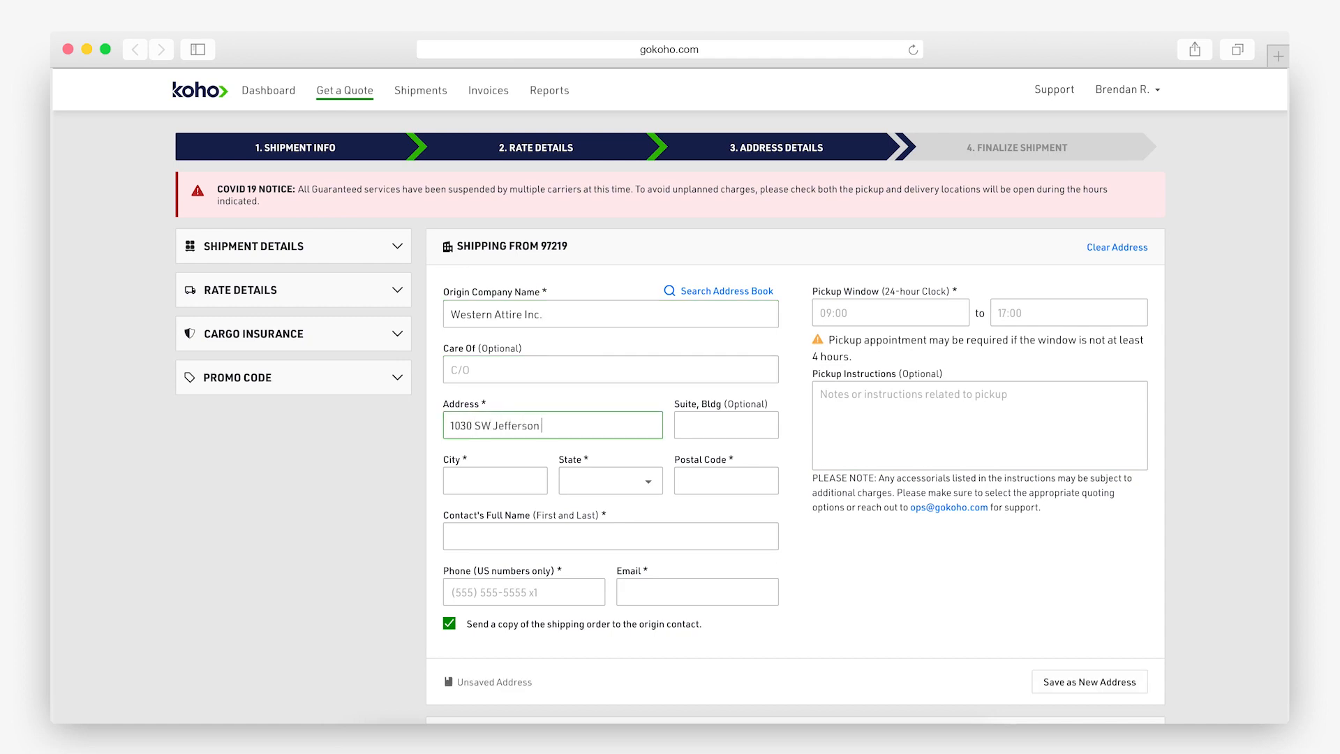
{"action": "key", "text": "Tab"}
{"action": "type", "text": "Portland"}
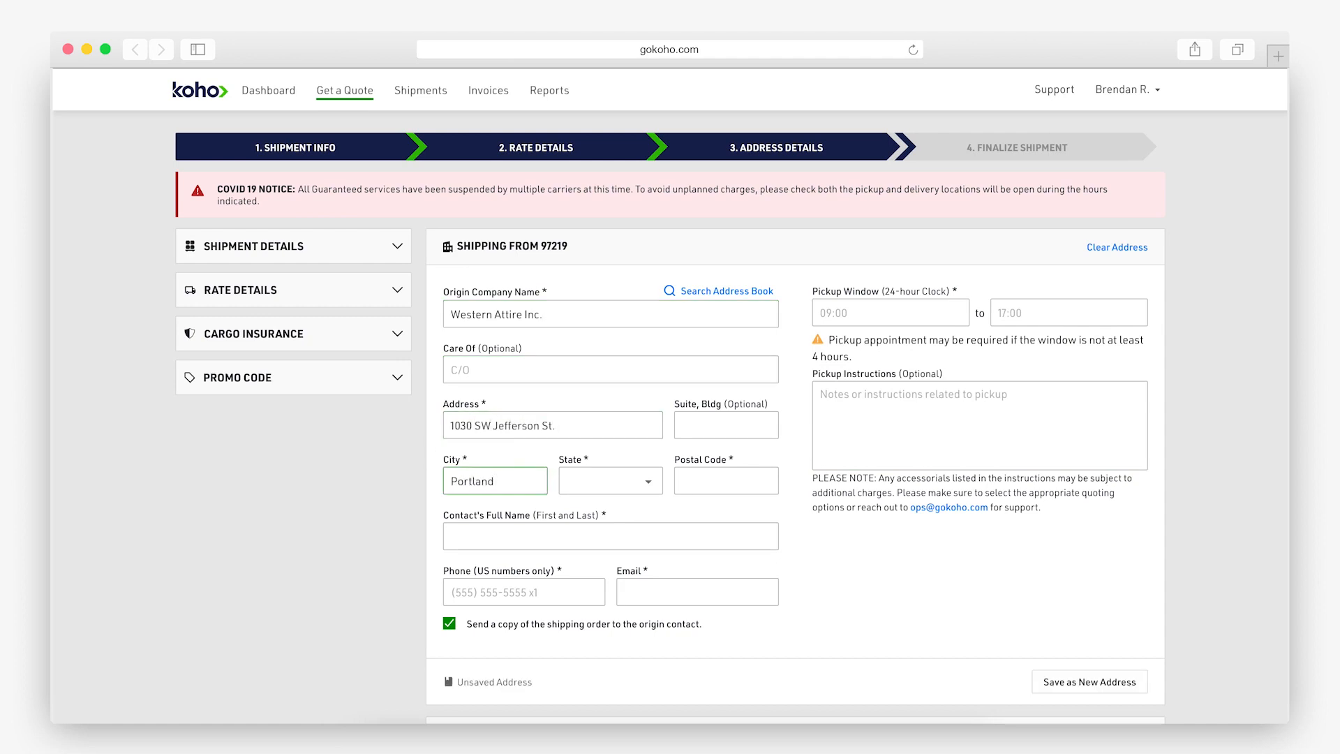
Set pickup state Oregon and postal code 97219, then enter the origin contact's name, phone and e-mail.
{"action": "left_click", "coordinate": [604, 481]}
{"action": "scroll", "coordinate": [583, 567], "scroll_direction": "down", "scroll_amount": 3}
{"action": "left_click", "coordinate": [588, 708]}
{"action": "left_click", "coordinate": [726, 481]}
{"action": "type", "text": "97219"}
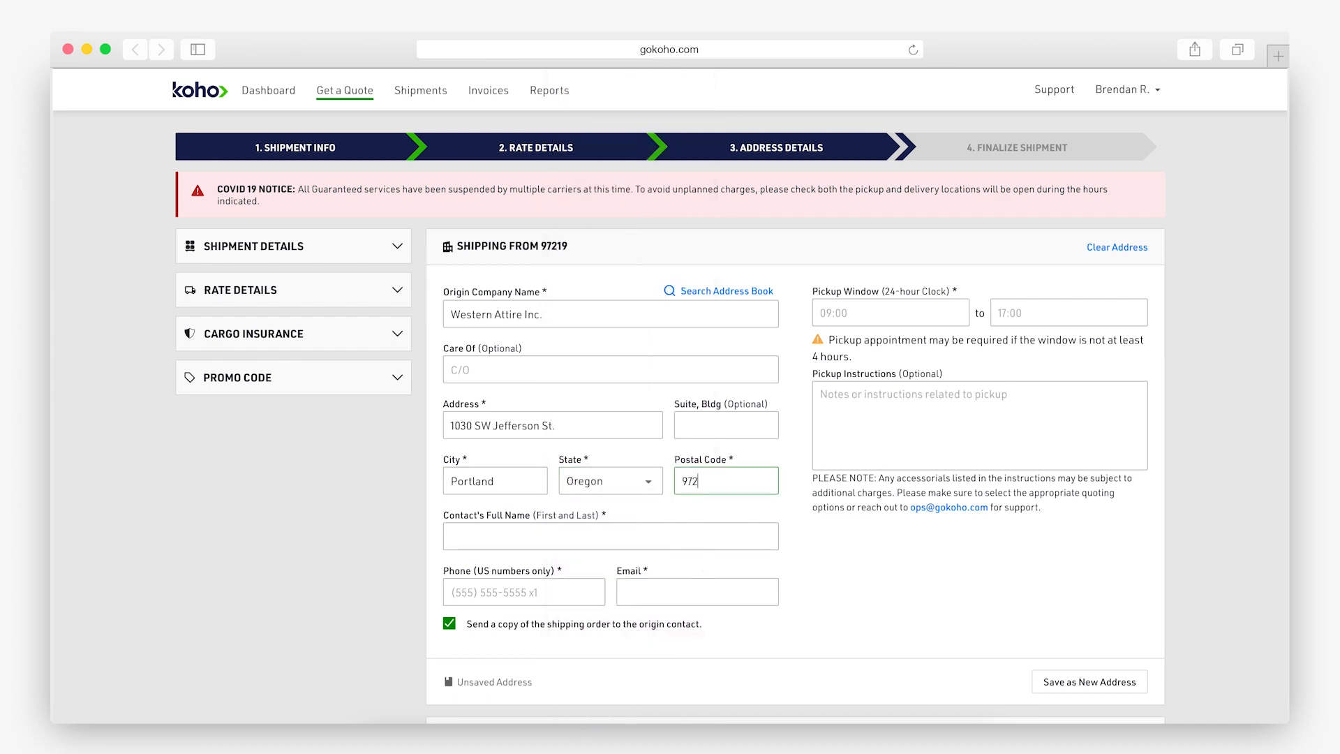
{"action": "left_click", "coordinate": [618, 538]}
{"action": "type", "text": "nder"}
{"action": "key", "text": "Tab"}
{"action": "key", "text": "Tab"}
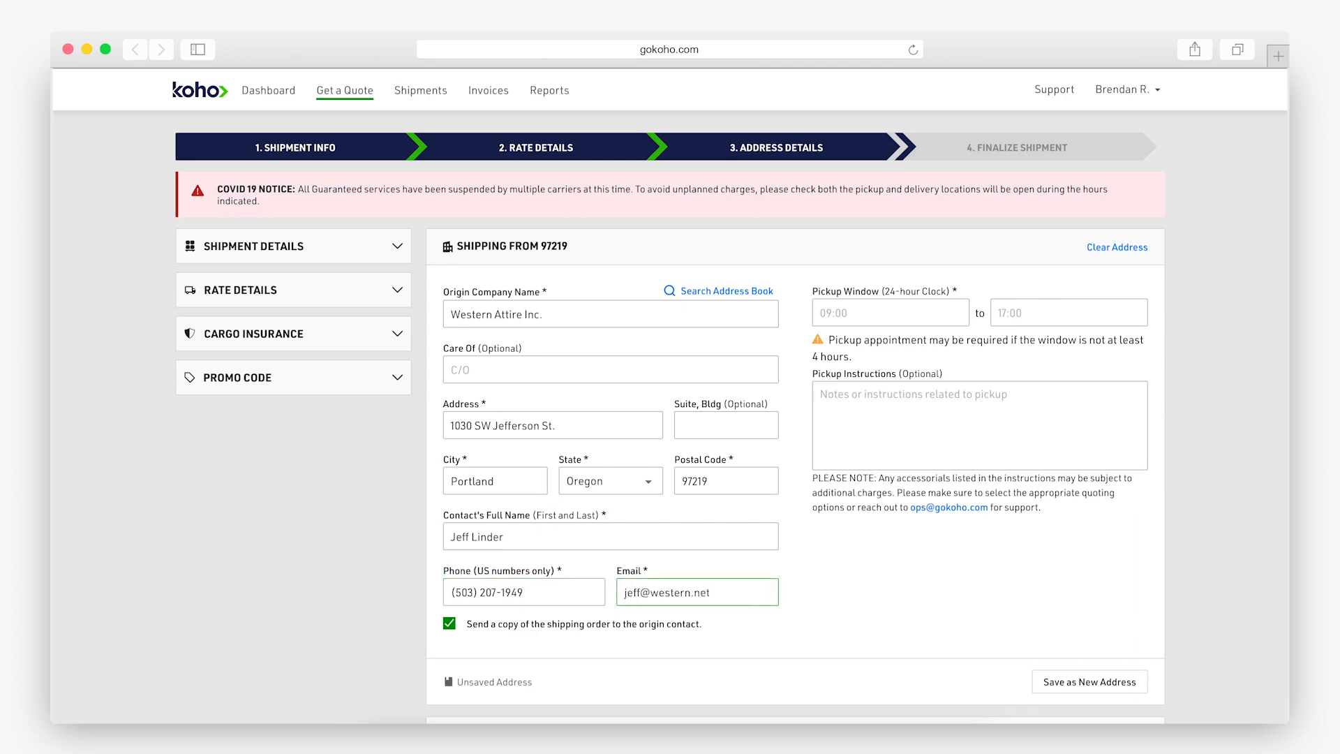
Enter destination company Northwest Plumbing and begin its delivery street address.
{"action": "scroll", "coordinate": [932, 489], "scroll_direction": "down", "scroll_amount": 8}
{"action": "left_click", "coordinate": [567, 265]}
{"action": "type", "text": "Northwest Plumbing"}
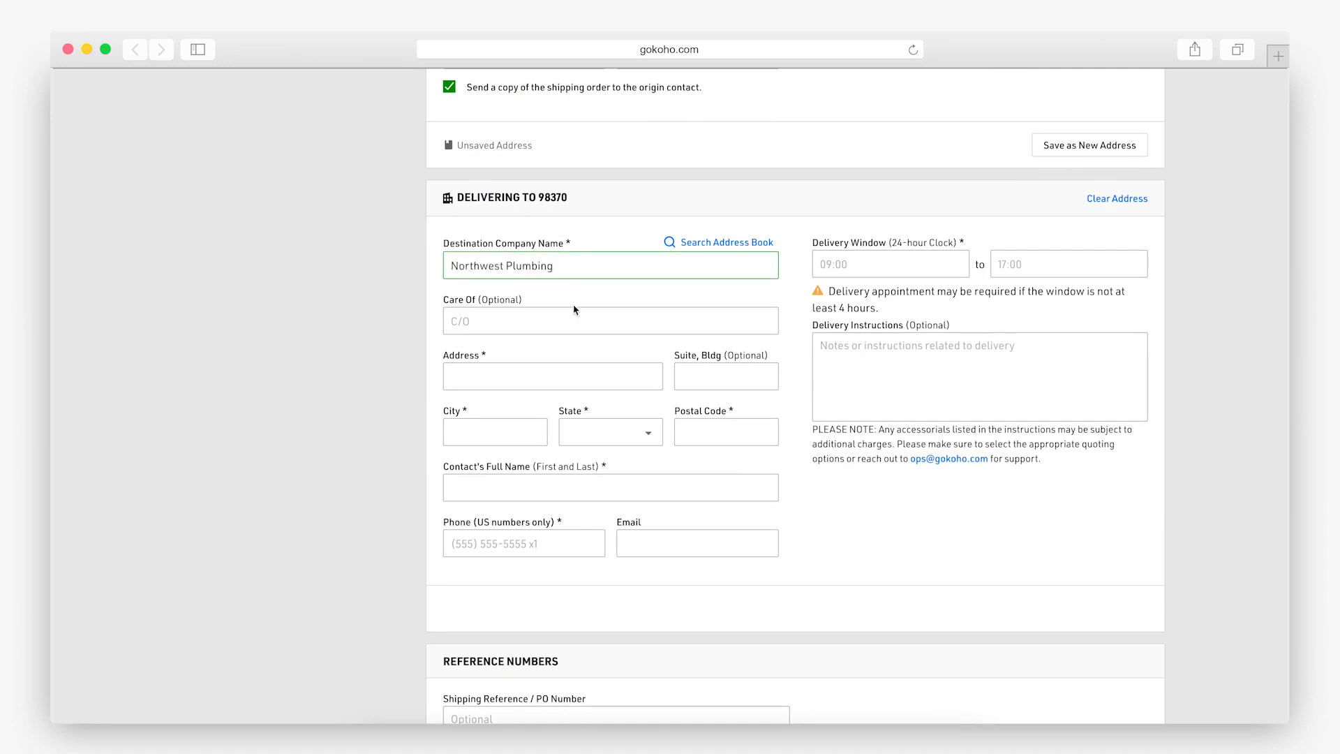
{"action": "left_click", "coordinate": [527, 368]}
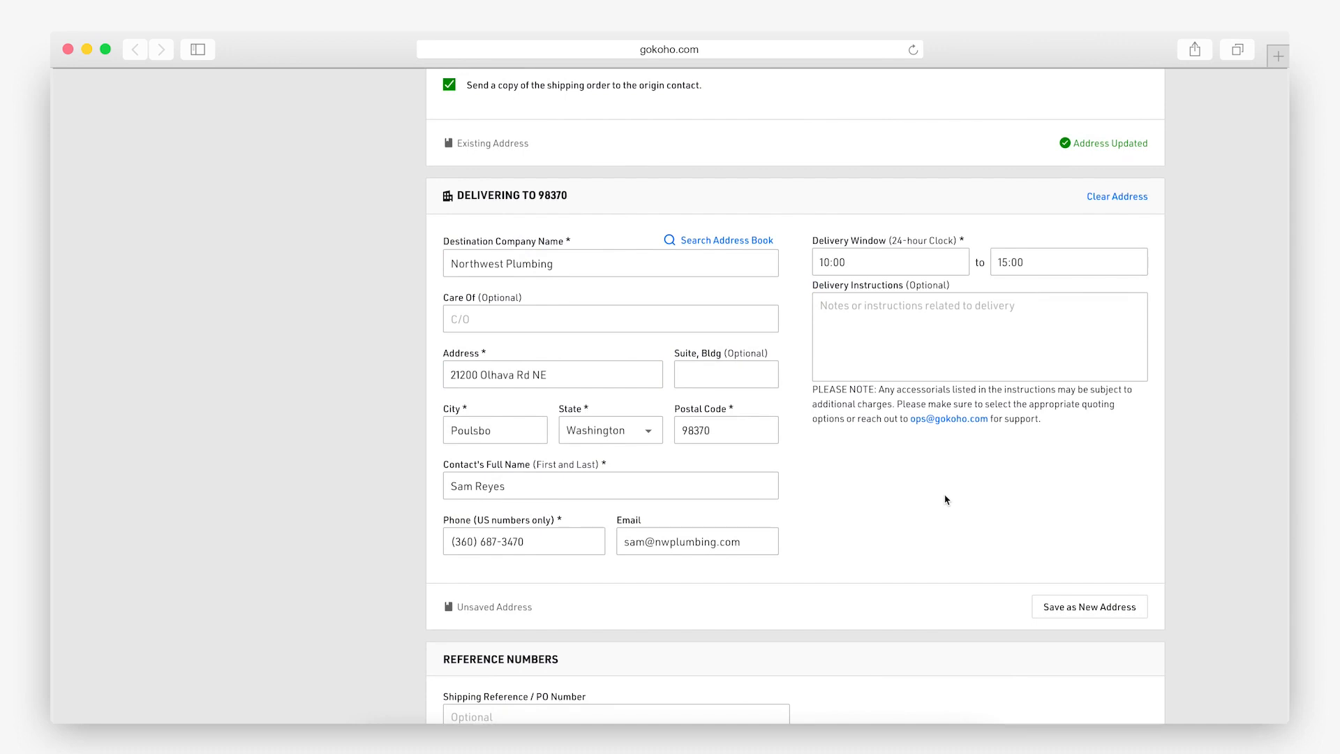
Save the delivery address as a new address and select the optional shipping reference field.
{"action": "left_click", "coordinate": [1084, 613]}
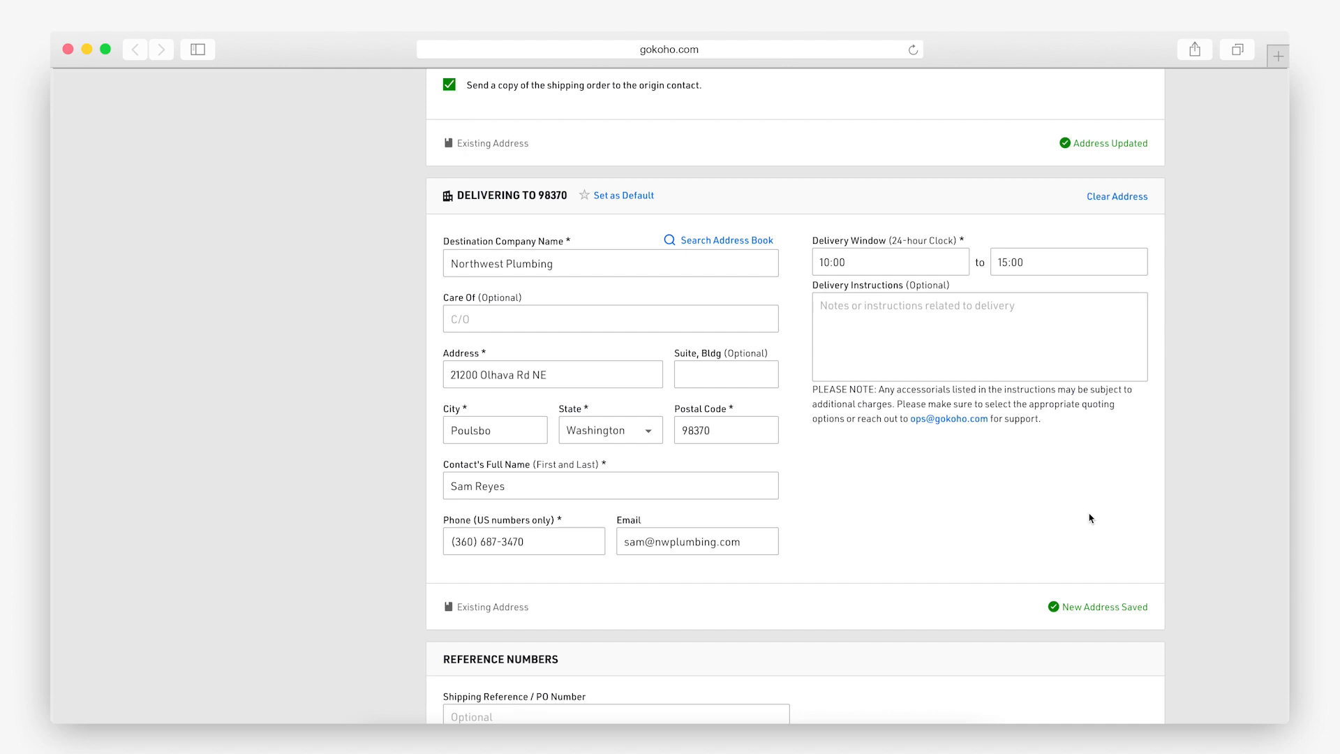
{"action": "scroll", "coordinate": [1091, 518], "scroll_direction": "down", "scroll_amount": 5}
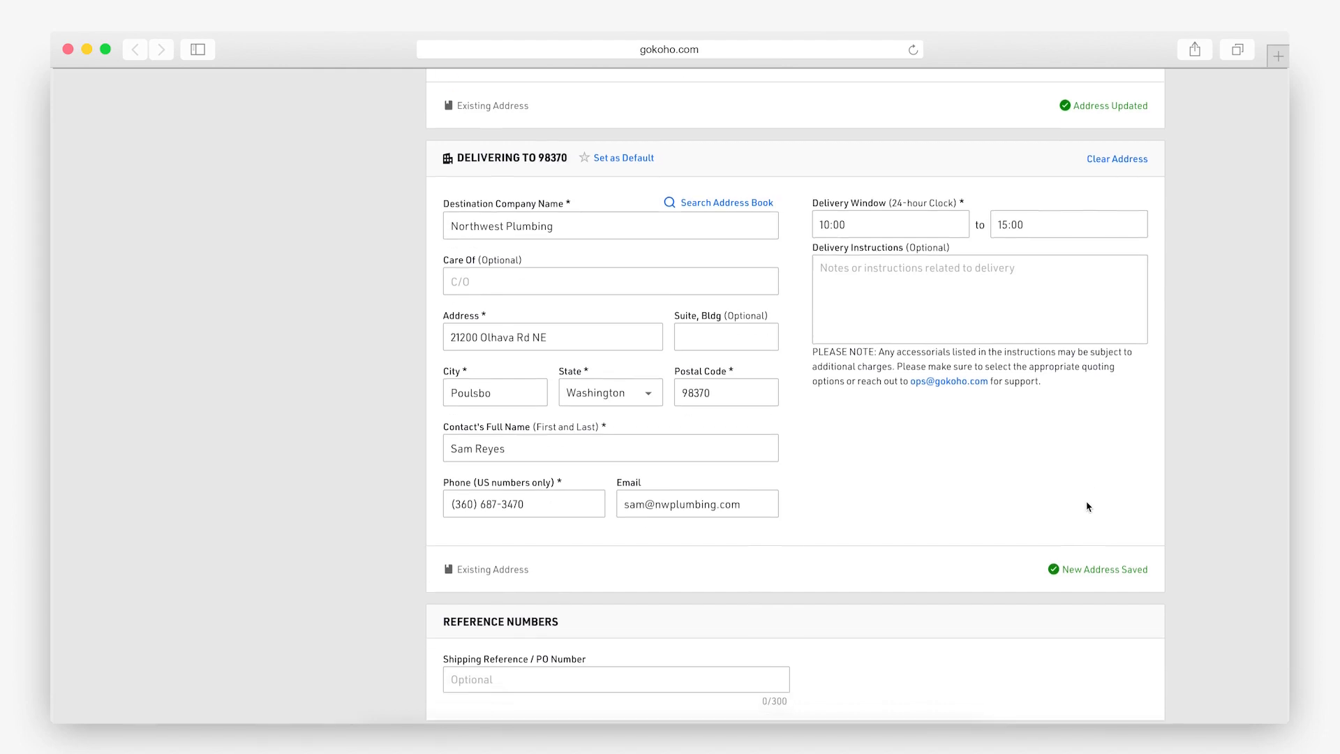
{"action": "left_click", "coordinate": [688, 546]}
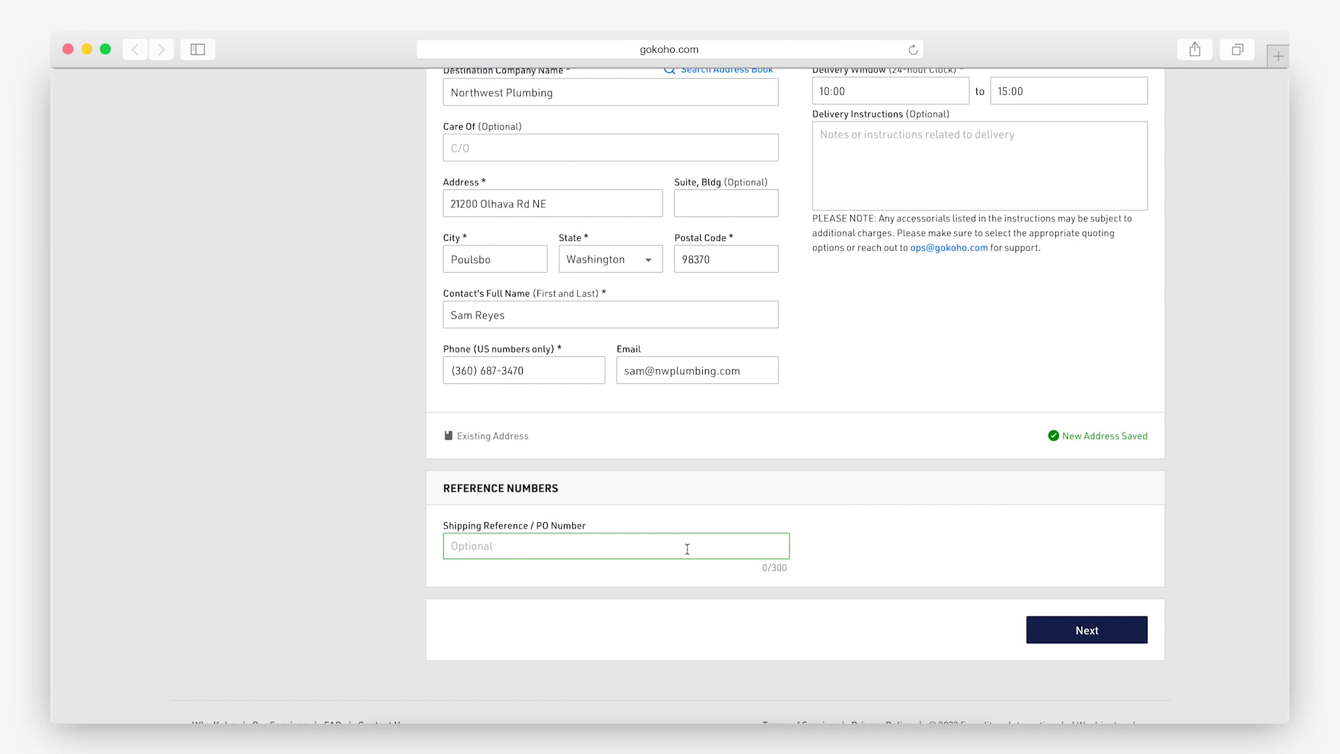
{"action": "scroll", "coordinate": [691, 546], "scroll_direction": "down", "scroll_amount": 1}
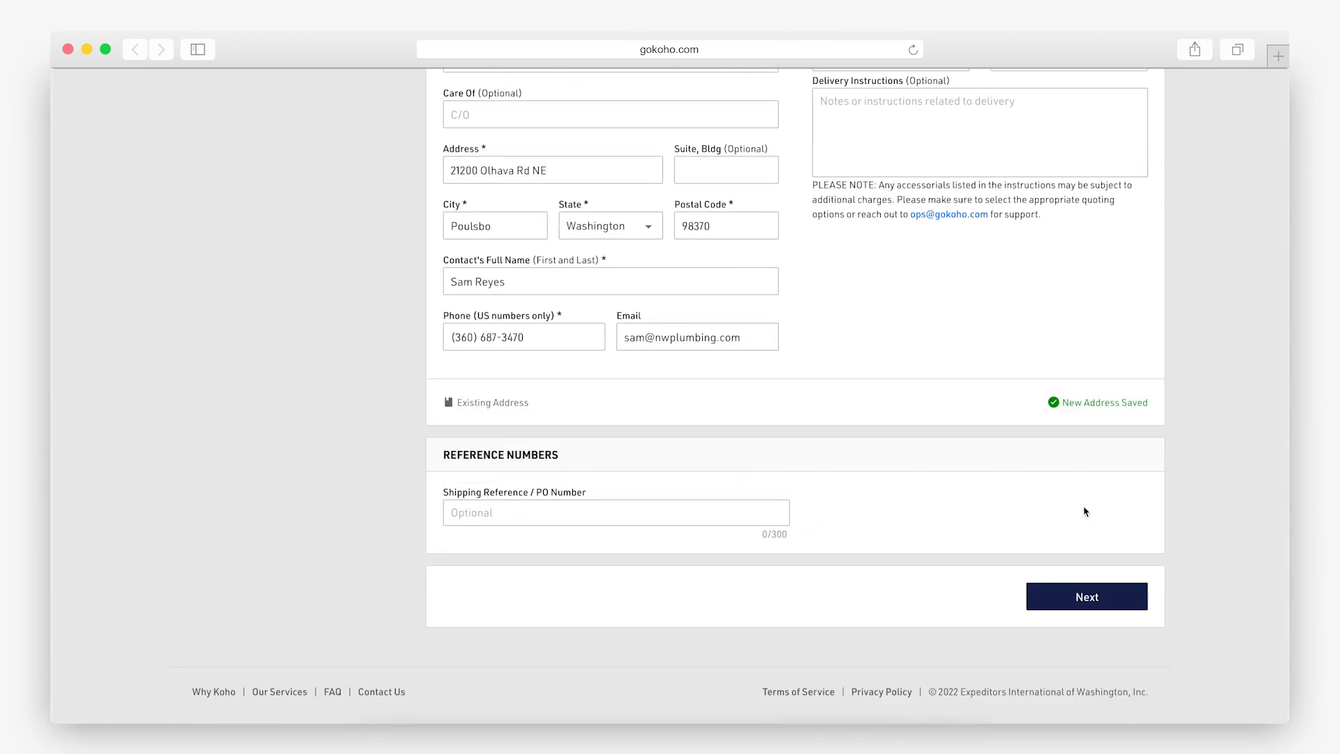
Proceed to Finalize, accept the brokerage and cargo insurance terms, and request the YRC Freight booking.
{"action": "left_click", "coordinate": [1049, 605]}
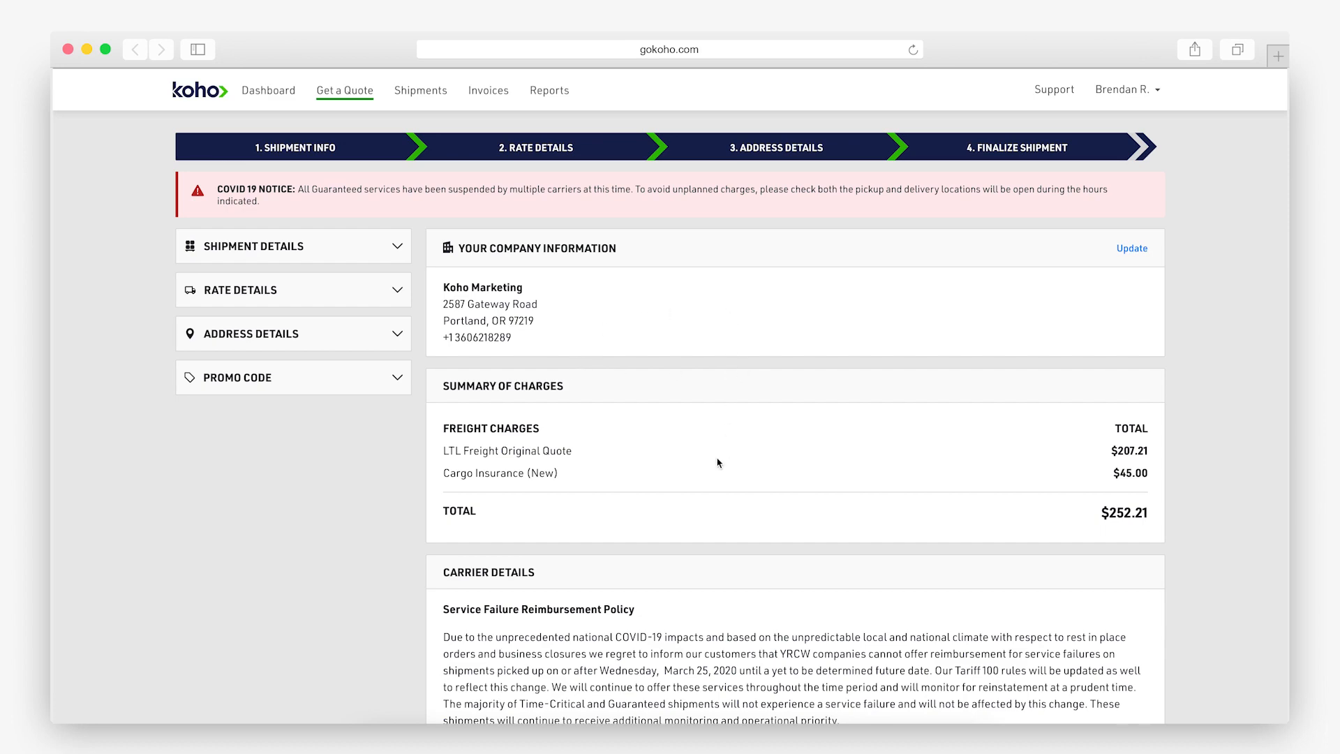
{"action": "scroll", "coordinate": [717, 462], "scroll_direction": "down", "scroll_amount": 8}
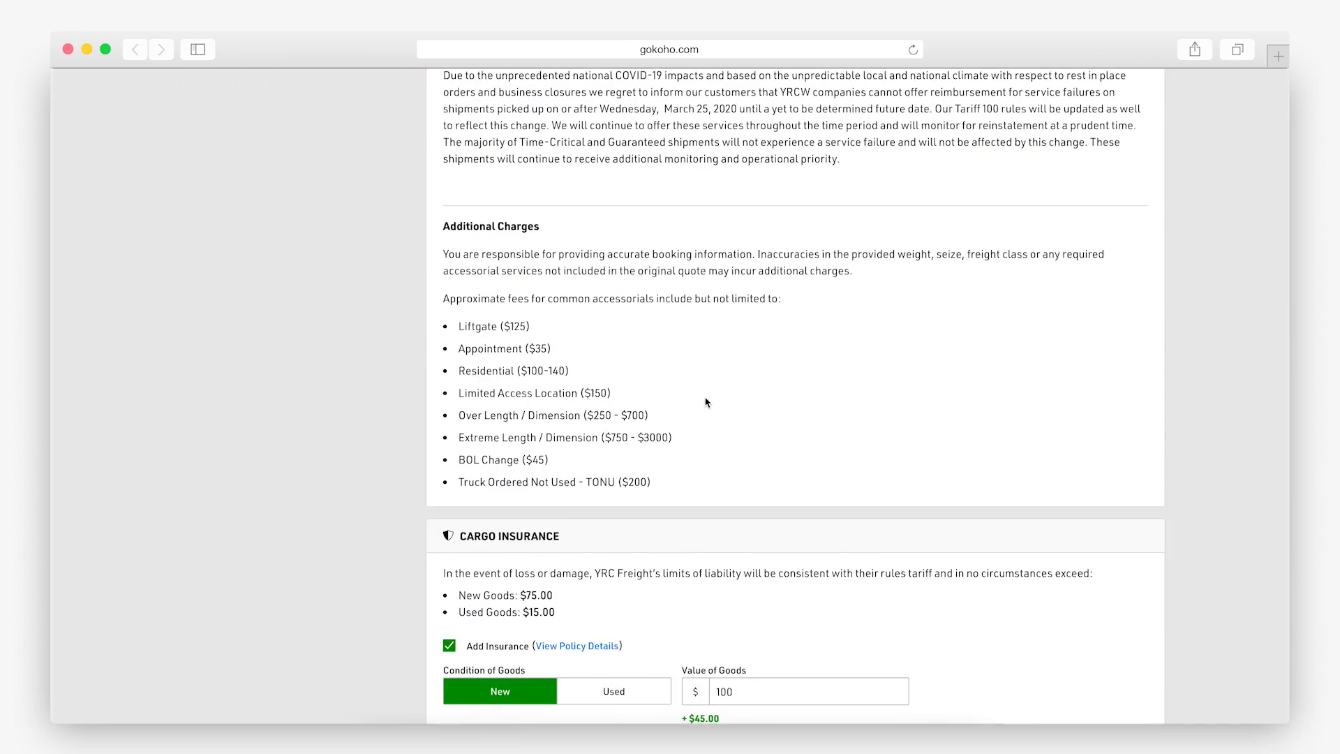
{"action": "scroll", "coordinate": [705, 402], "scroll_direction": "down", "scroll_amount": 4}
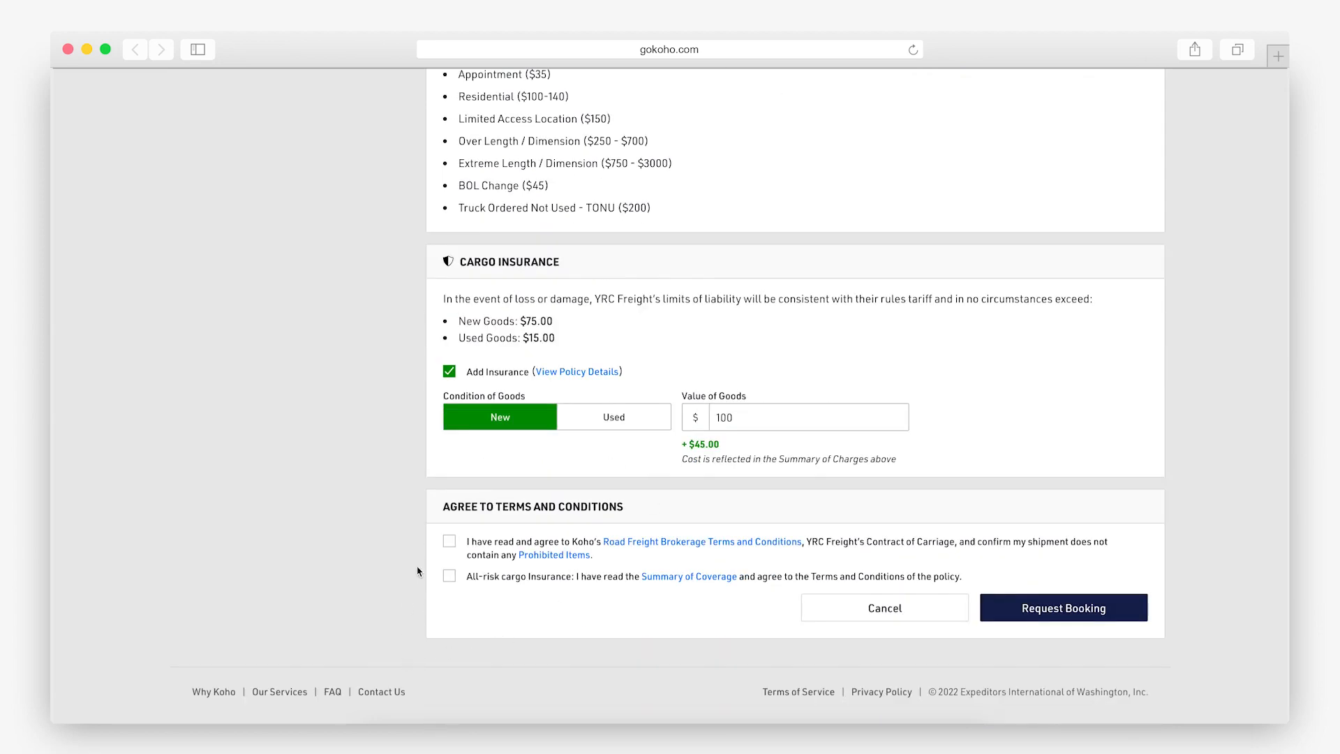
{"action": "left_click", "coordinate": [449, 541]}
{"action": "left_click", "coordinate": [450, 579]}
{"action": "left_click", "coordinate": [1058, 609]}
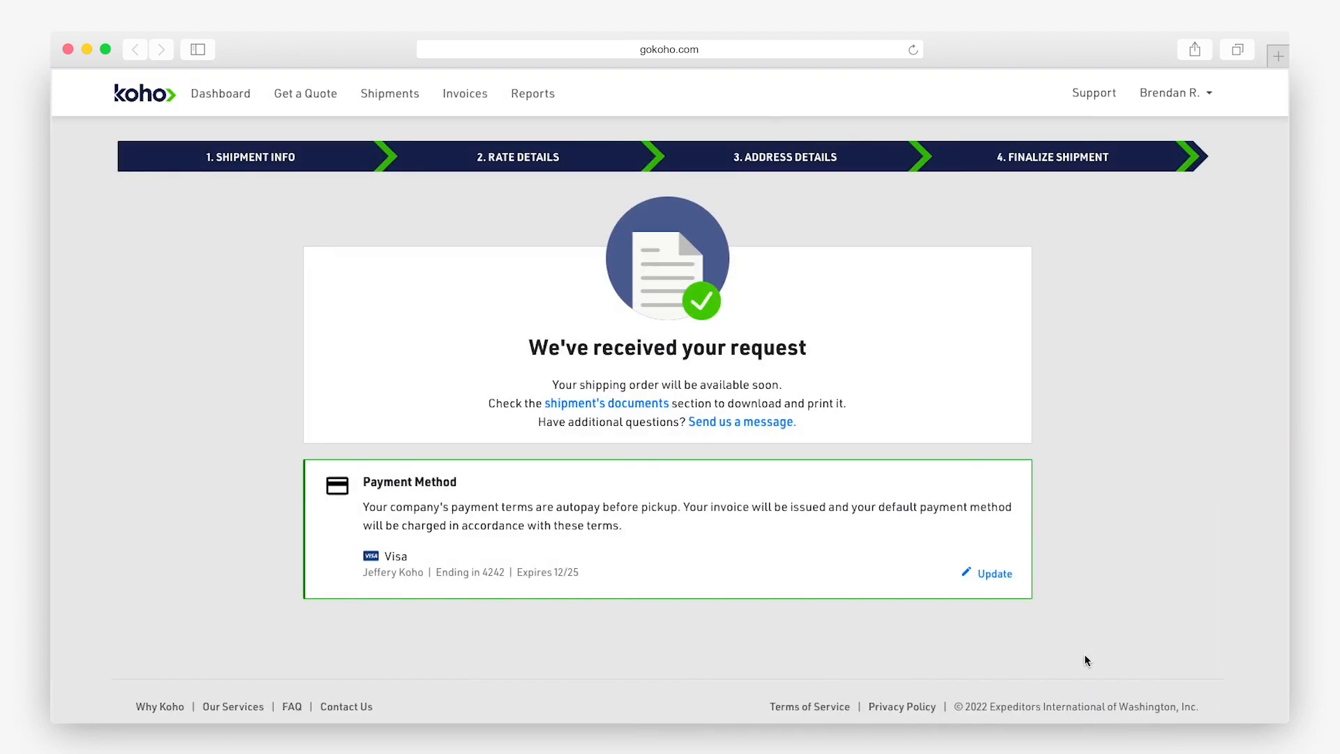